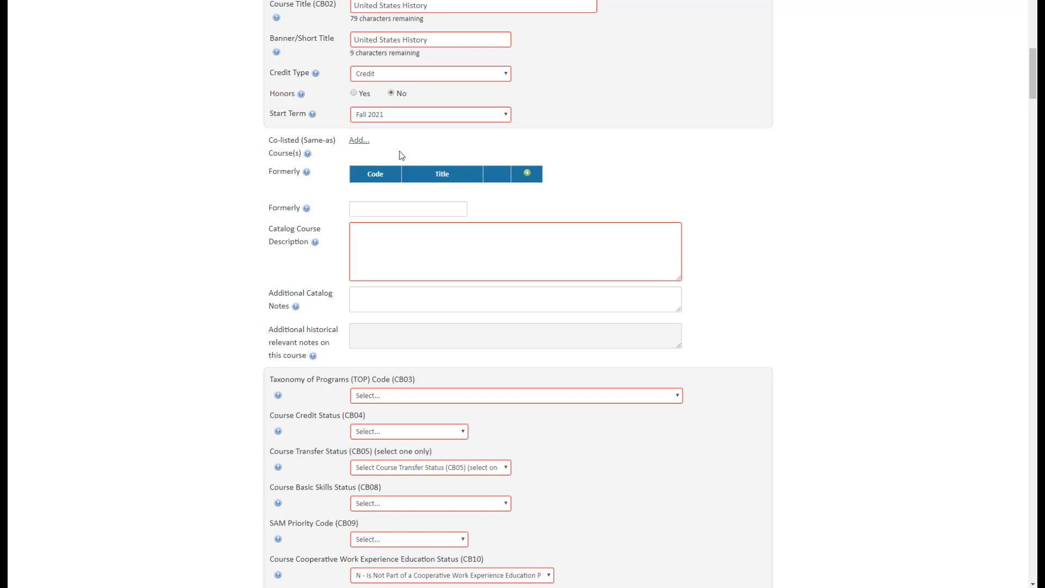
Step: Start a co-listed course entry with discipline AC - AirConditioning&Refrigeration, TOP code 0102.10 - *Veterinary Technician (Licensed) and SAM priority code E - Non-Occupational
click(361, 142)
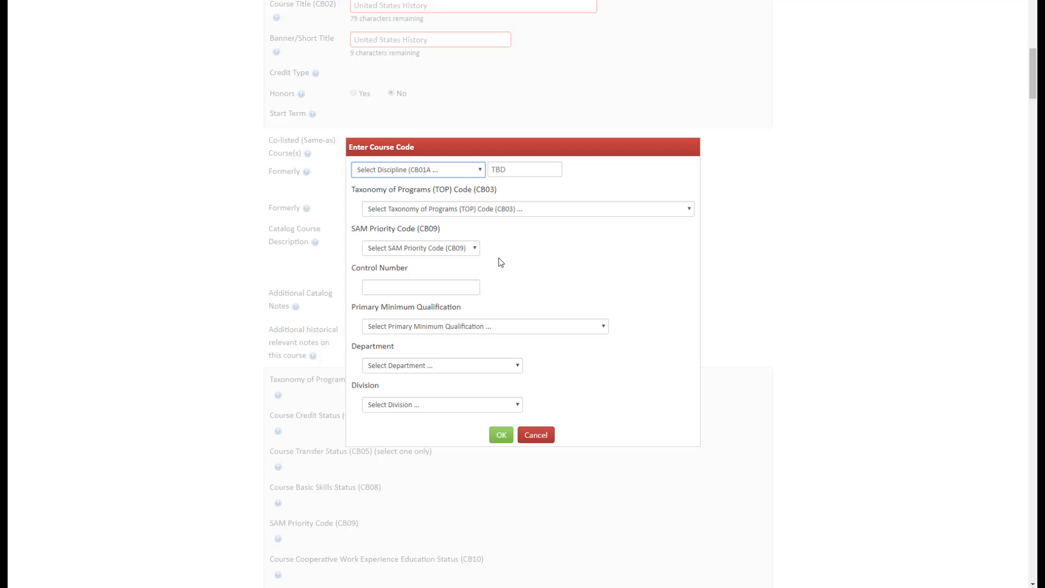
click(476, 169)
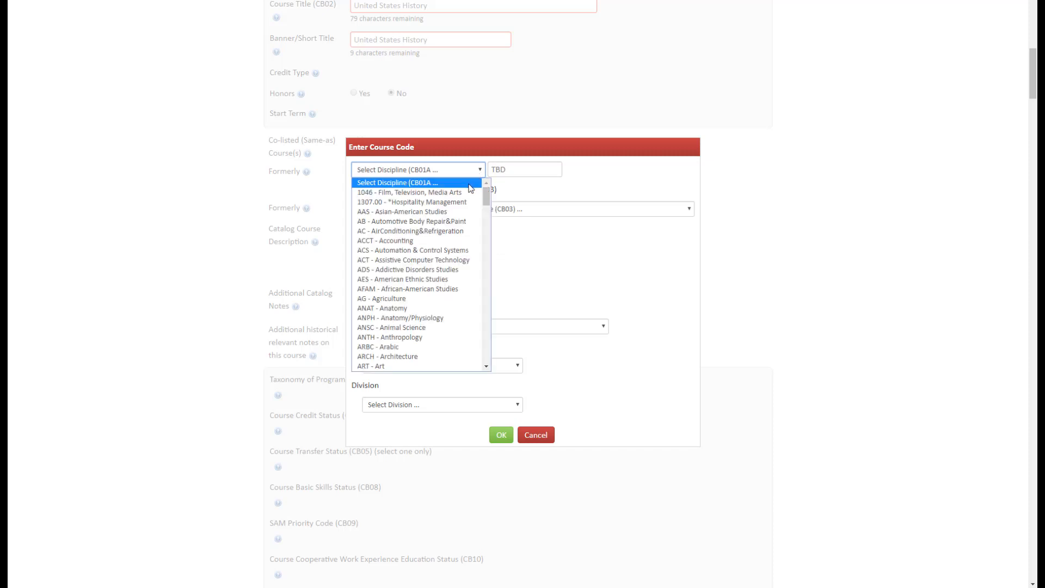
click(436, 221)
click(437, 213)
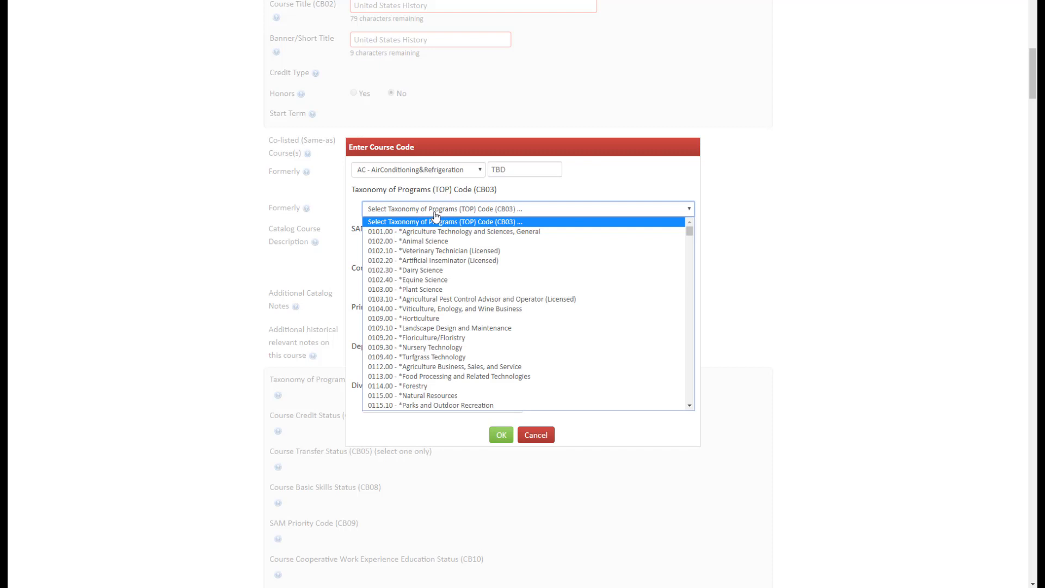
click(442, 247)
click(478, 254)
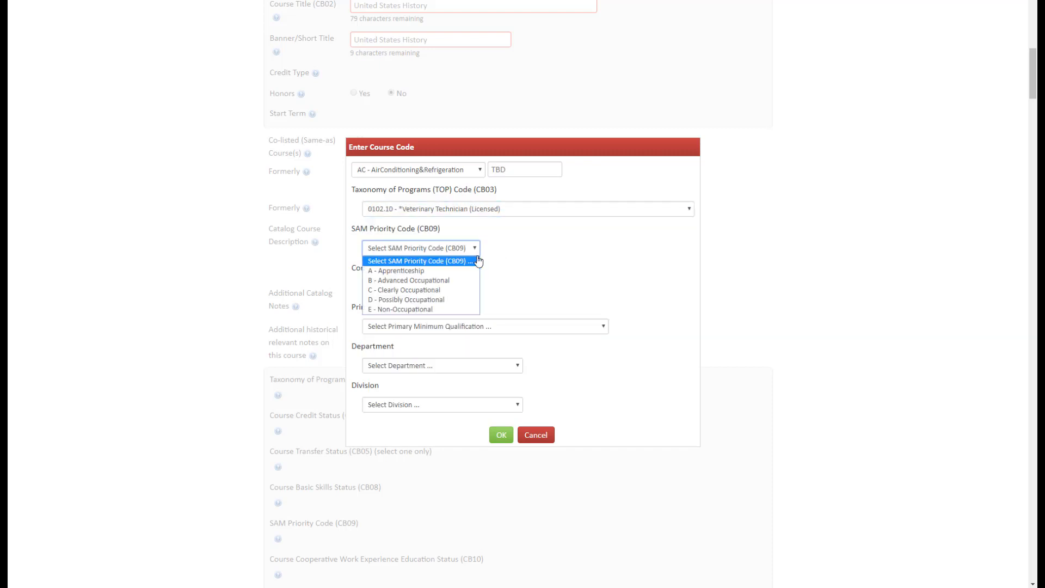
click(454, 307)
Step: Set the co-listed course's minimum qualification to AGRICULTURE, department to Anthropology (2211) and division to Oxnard Liberal Studies, and cancel the entry
click(447, 284)
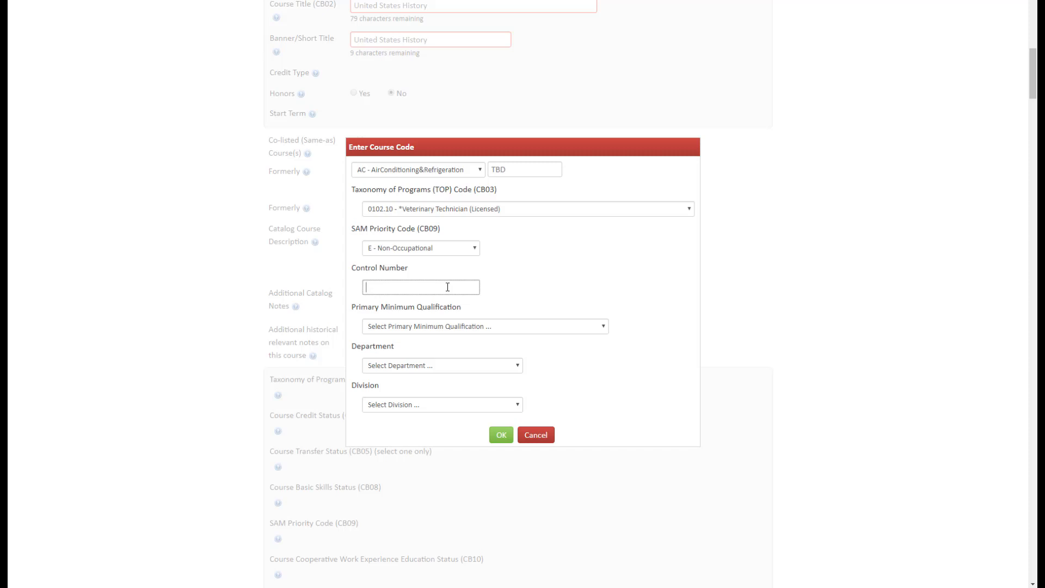
click(463, 327)
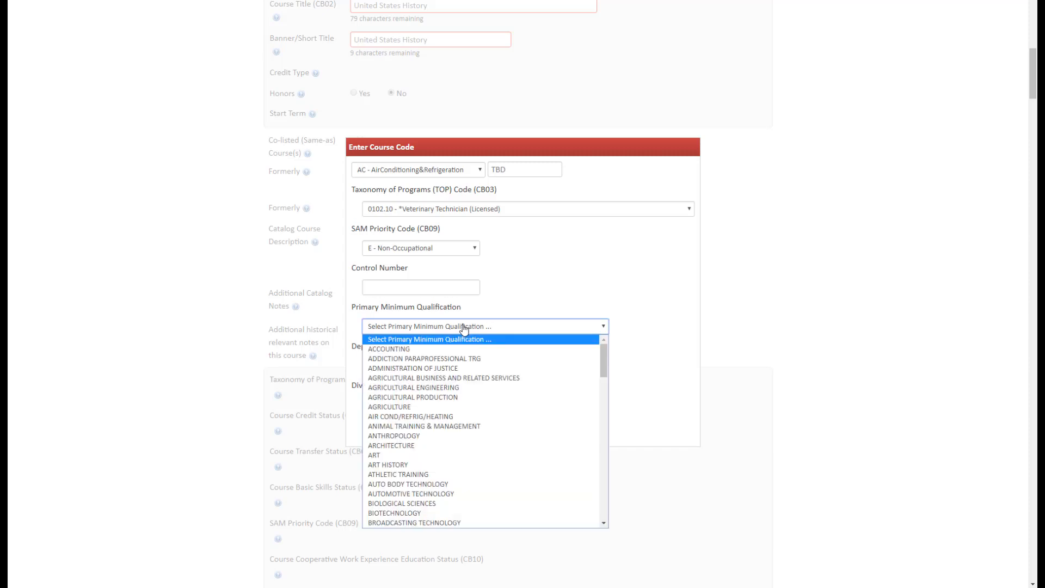
click(466, 408)
click(435, 366)
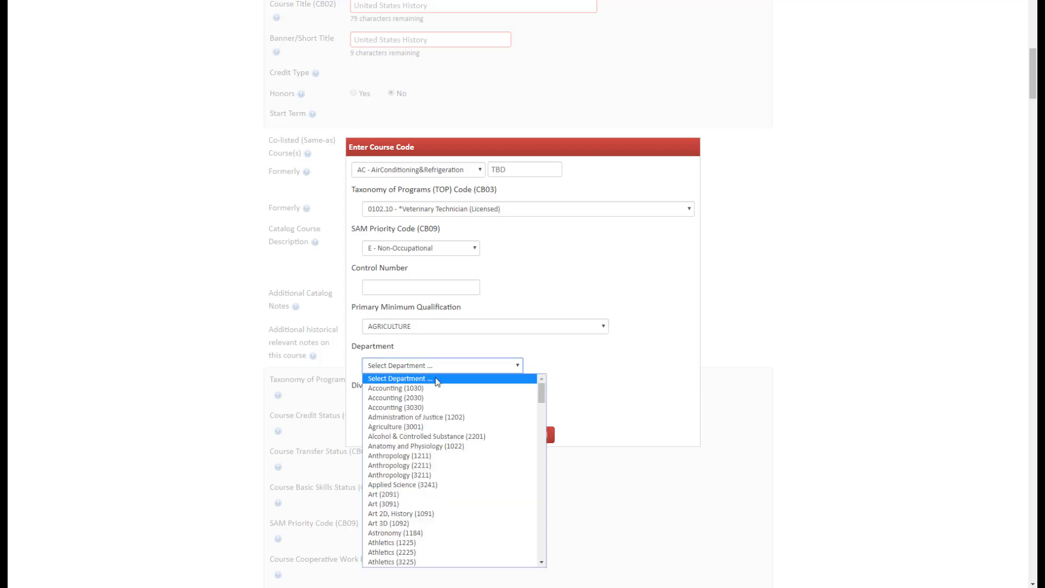
click(430, 466)
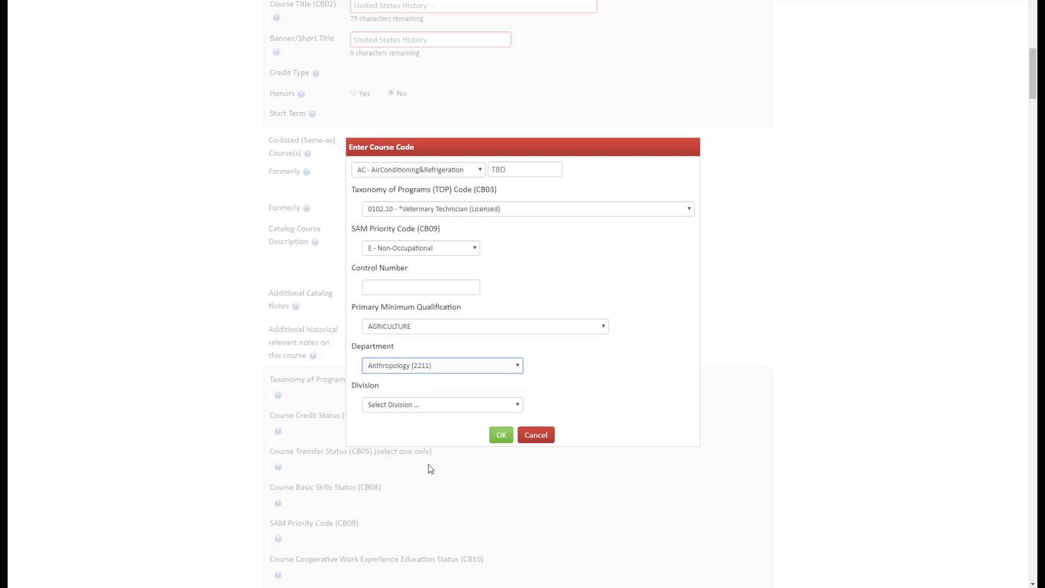
click(404, 410)
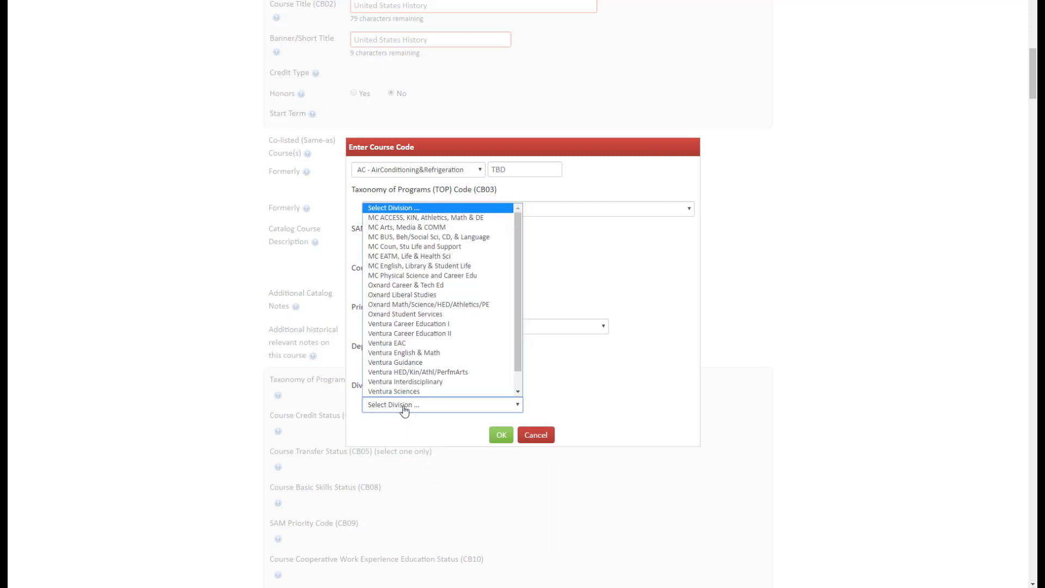
click(435, 296)
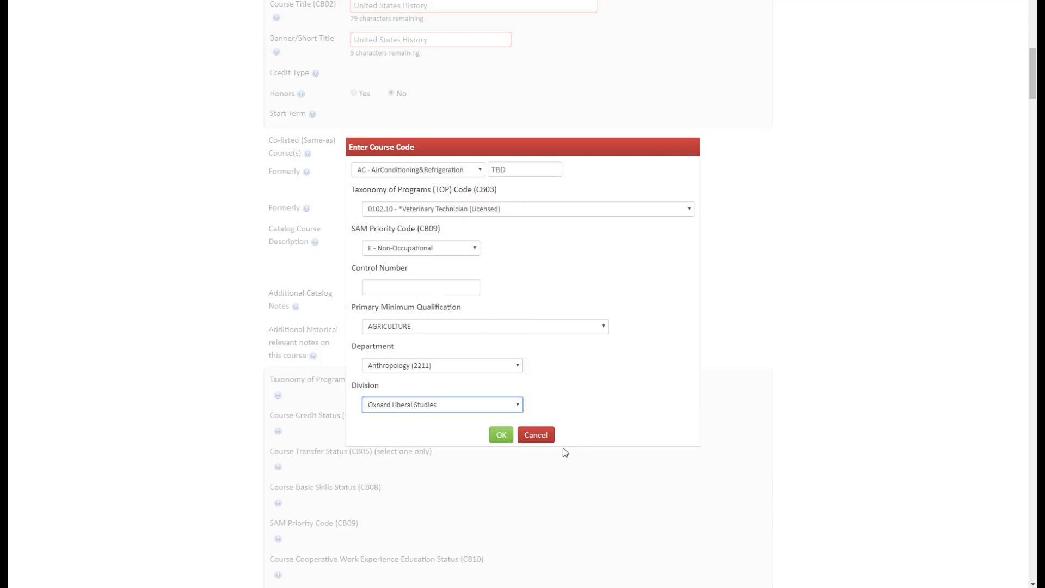
click(537, 439)
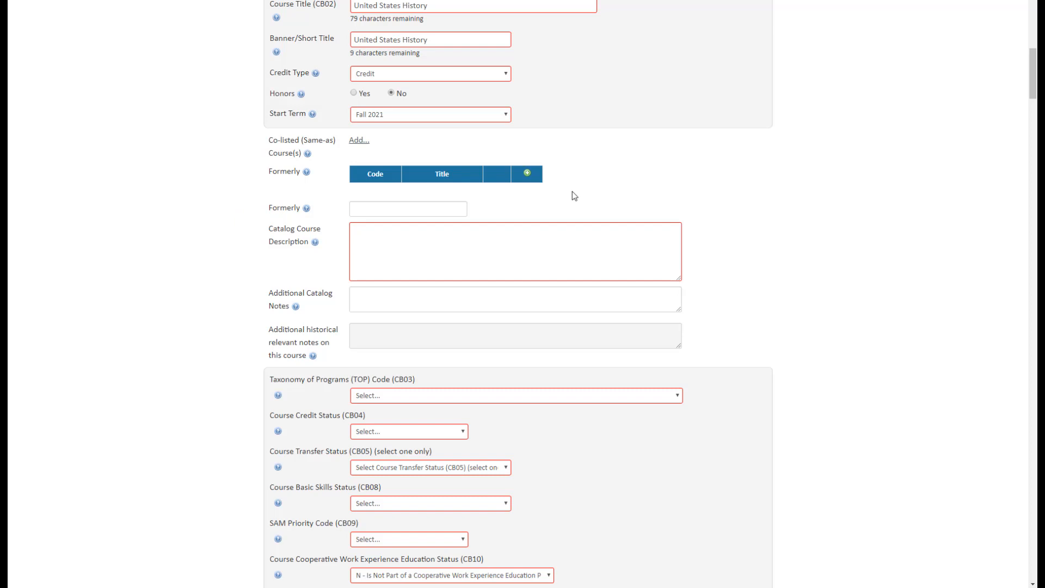
Step: Add ADS R103 Pharmacology of Drugs from the Addictive Disorders Studies (ADS) subject to the Formerly course table
click(527, 174)
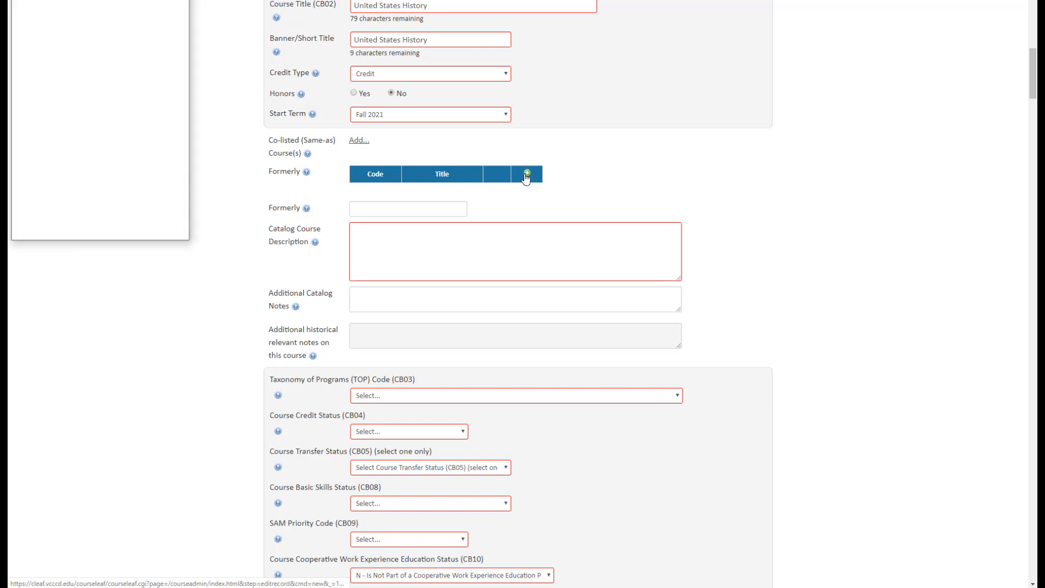
click(152, 12)
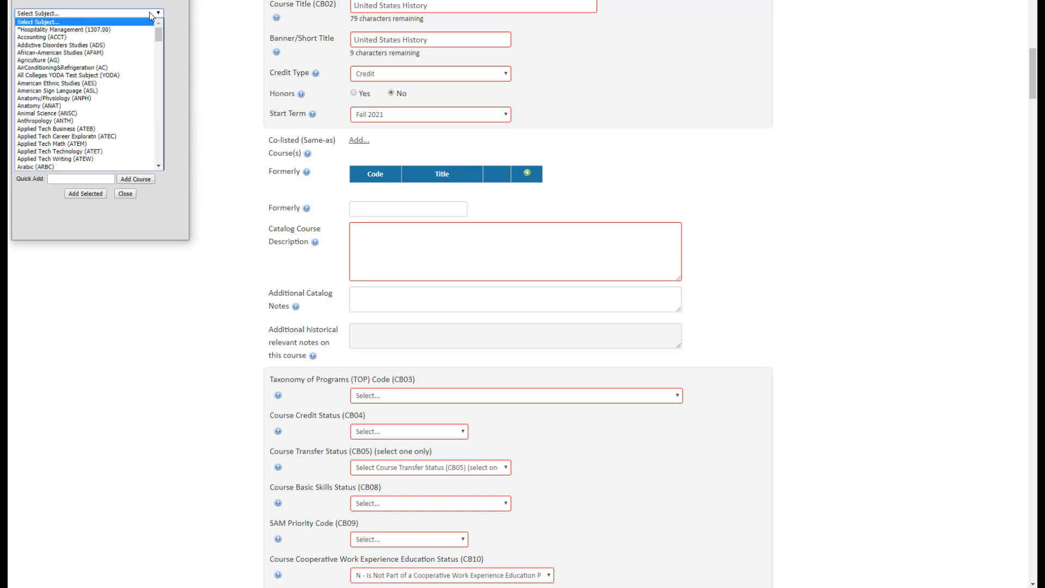
click(101, 45)
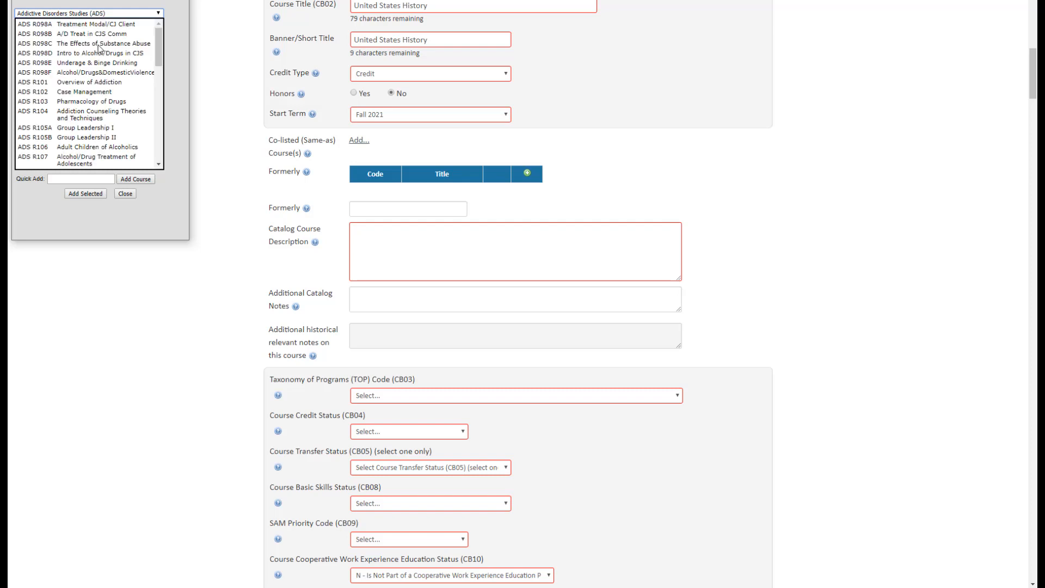
click(93, 103)
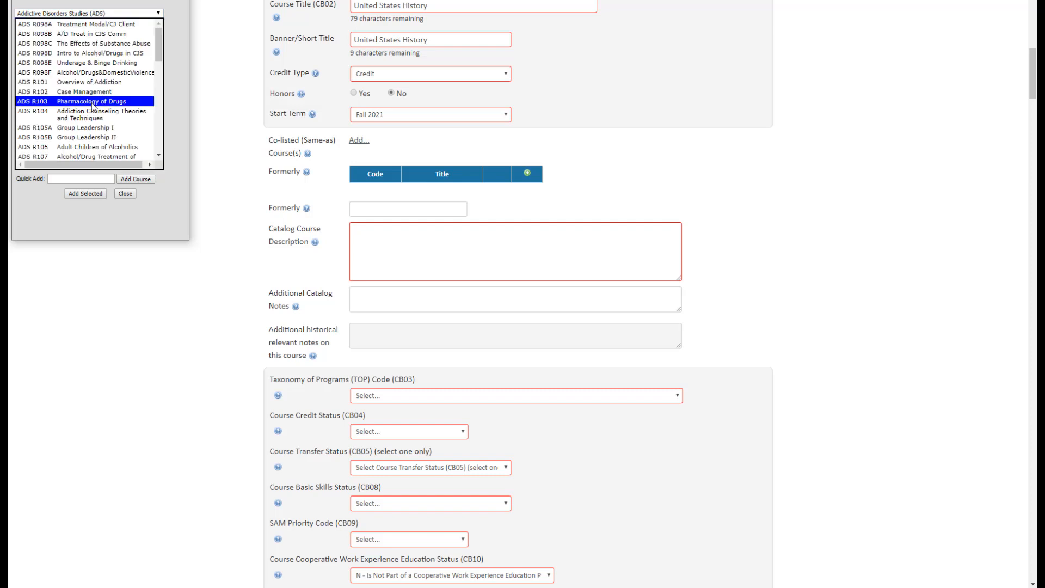
click(98, 194)
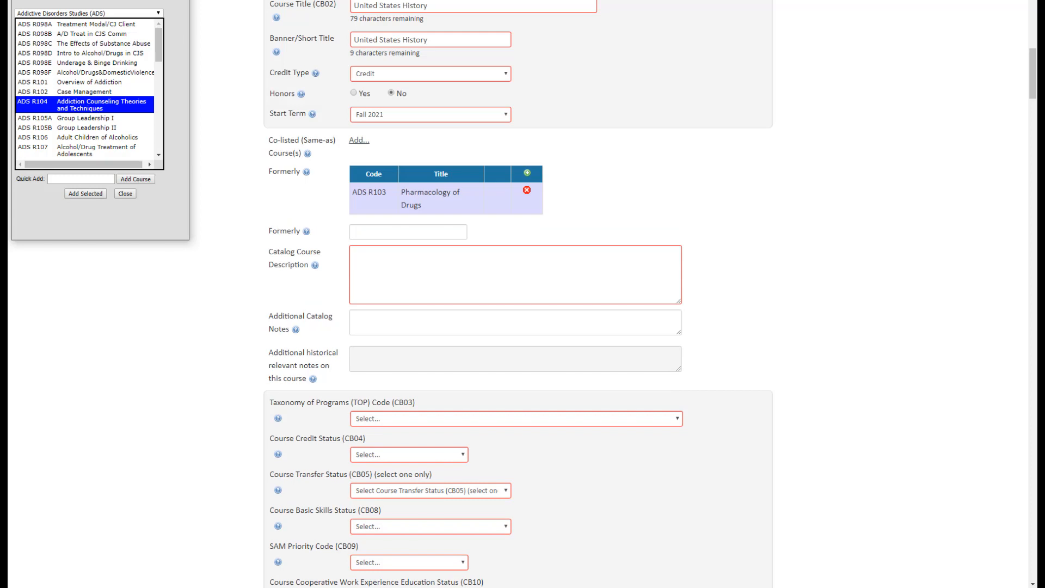
click(125, 194)
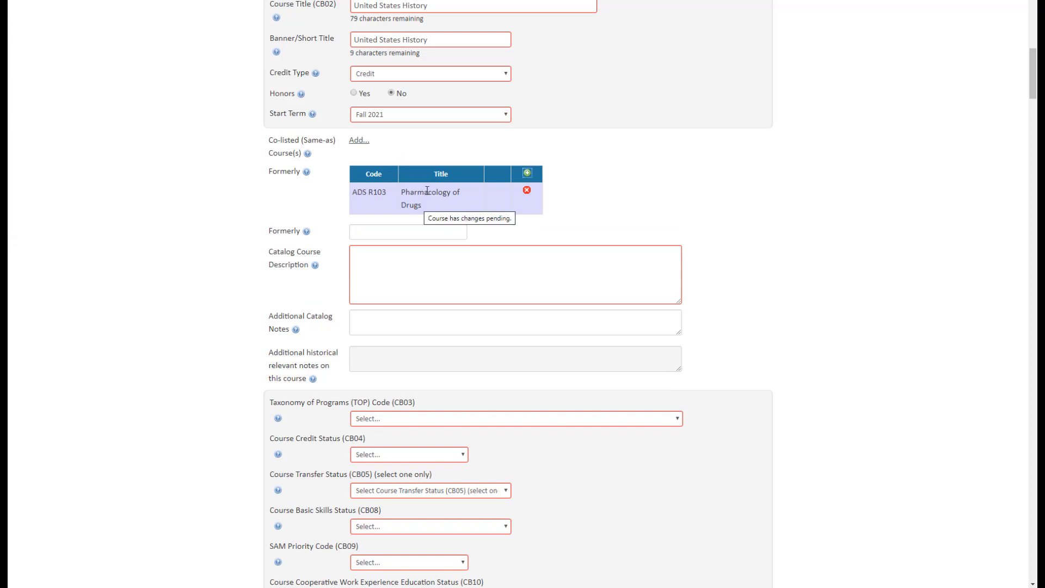
Step: Remove ADS R103 Pharmacology of Drugs from the Formerly course table
click(527, 191)
click(575, 44)
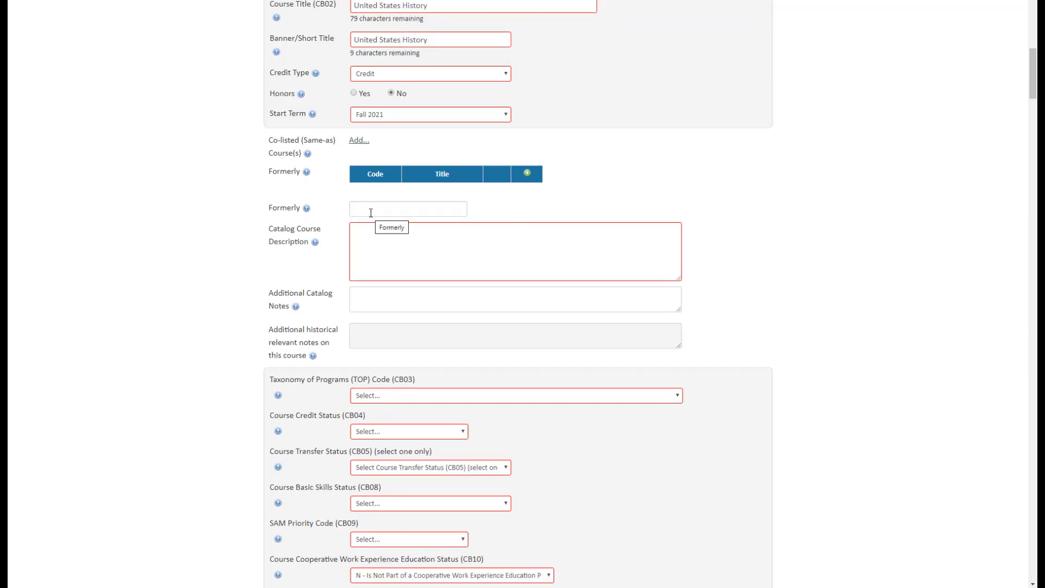
Step: Paste the copied U.S. History course text into the Catalog Course Description and enlarge its box to fit the whole text
click(371, 213)
click(365, 240)
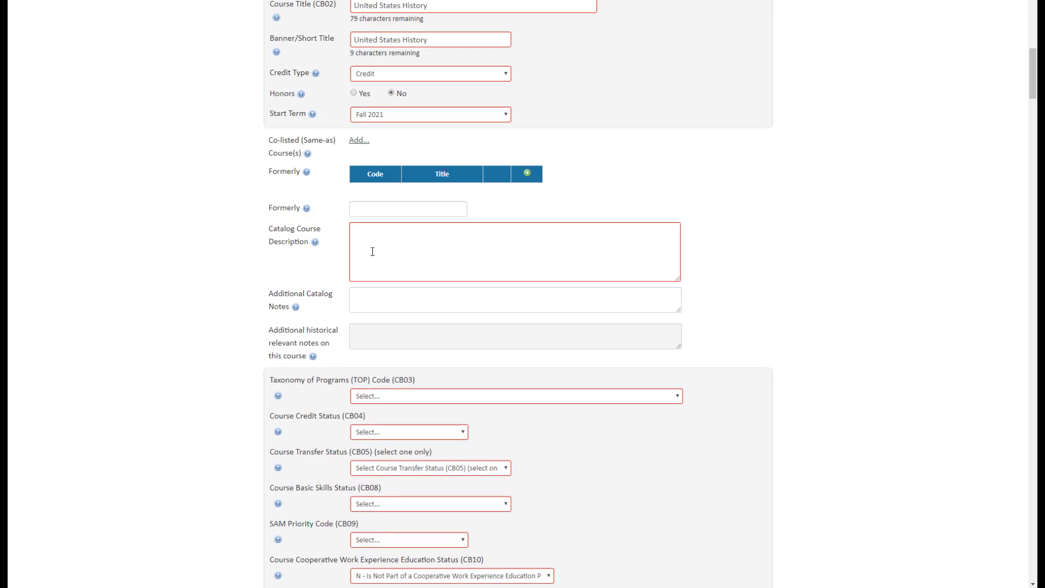
click(373, 251)
key(ctrl+v)
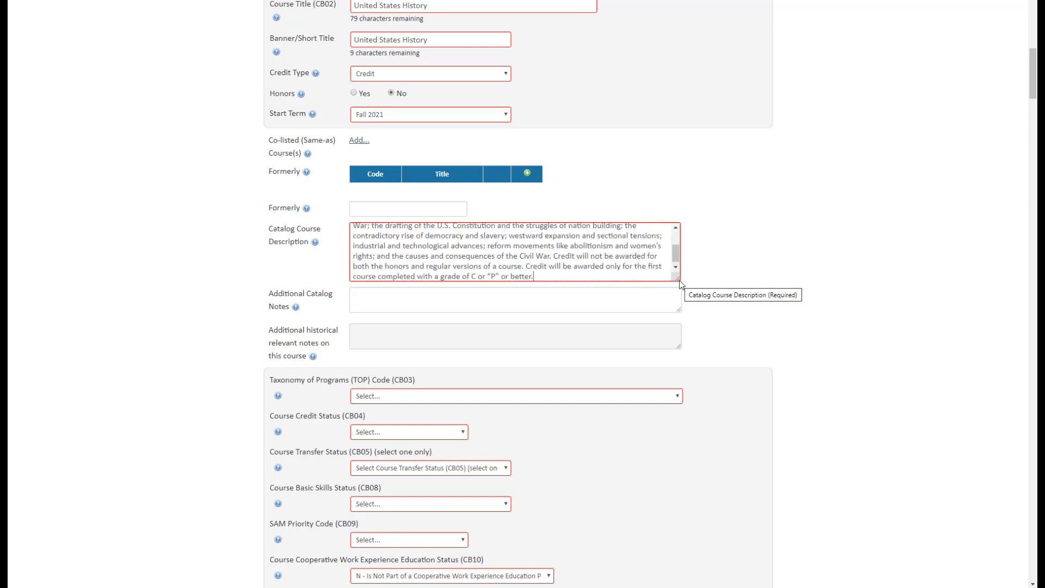
drag(680, 284, 681, 347)
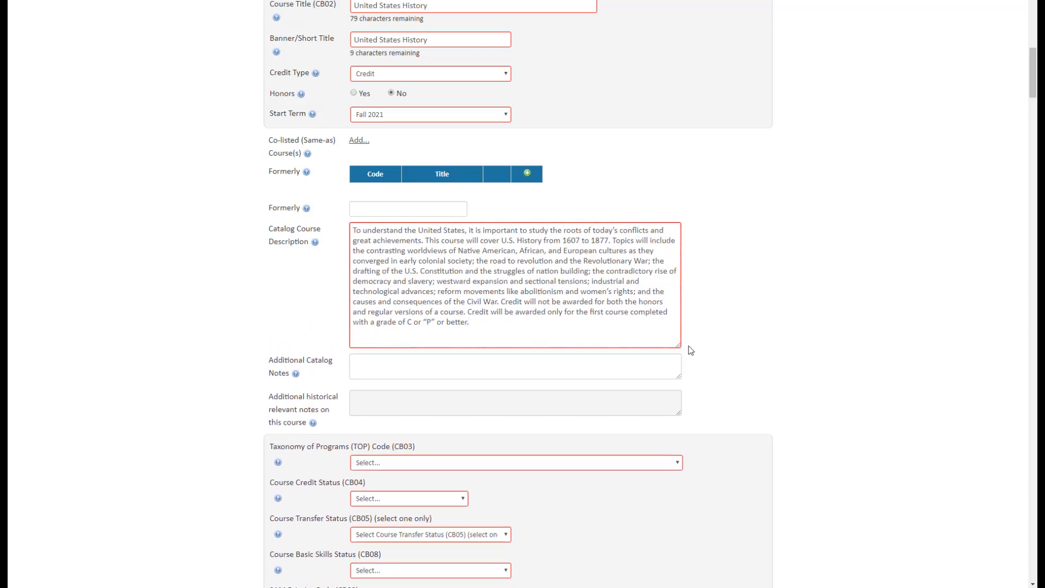
Step: Set the Taxonomy of Programs (TOP) Code (CB03) to 2205.00 - History
scroll(726, 269, down, 2)
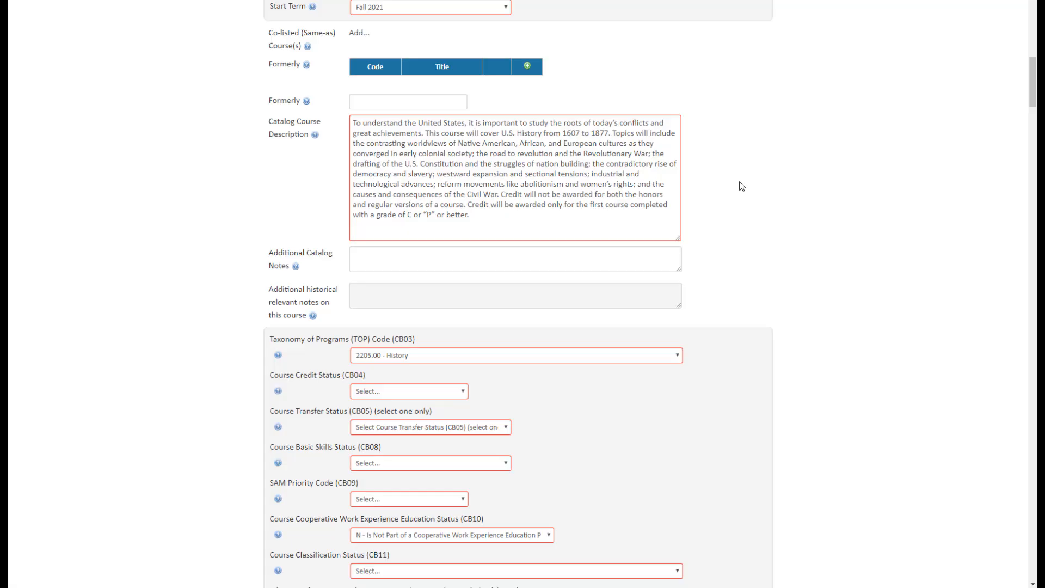
scroll(742, 187, down, 3)
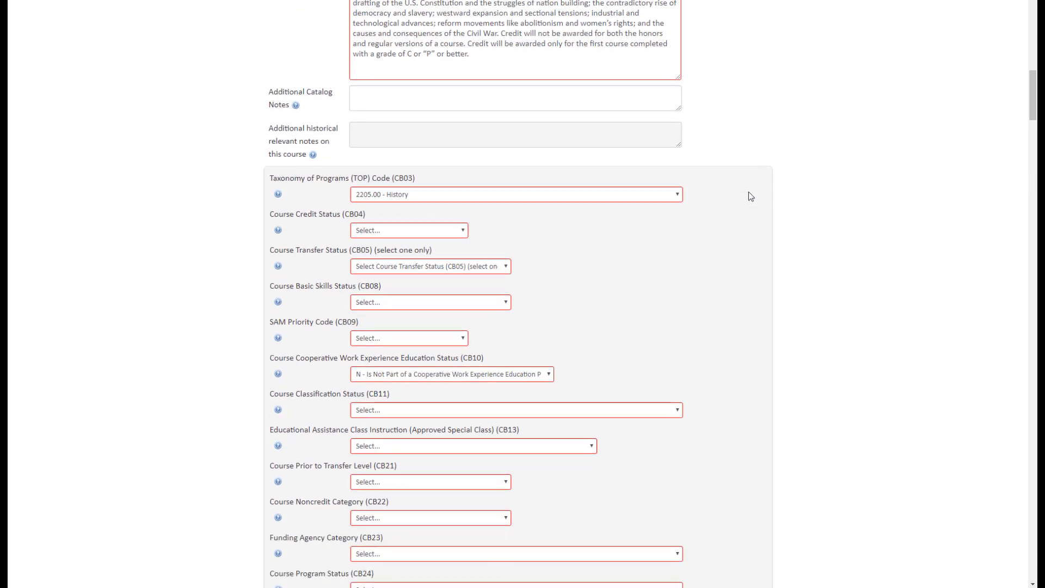
scroll(752, 197, down, 1)
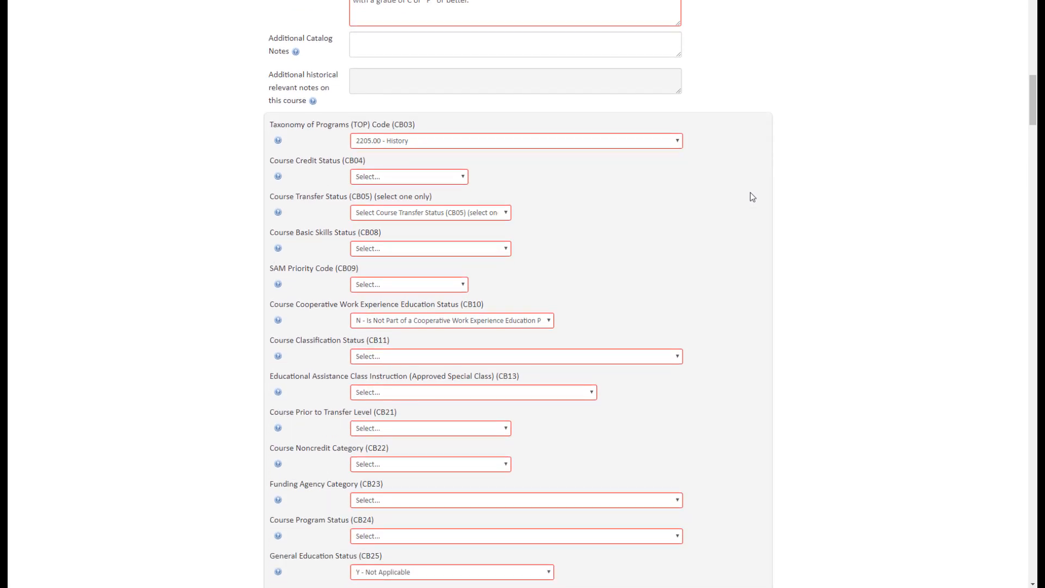
click(603, 141)
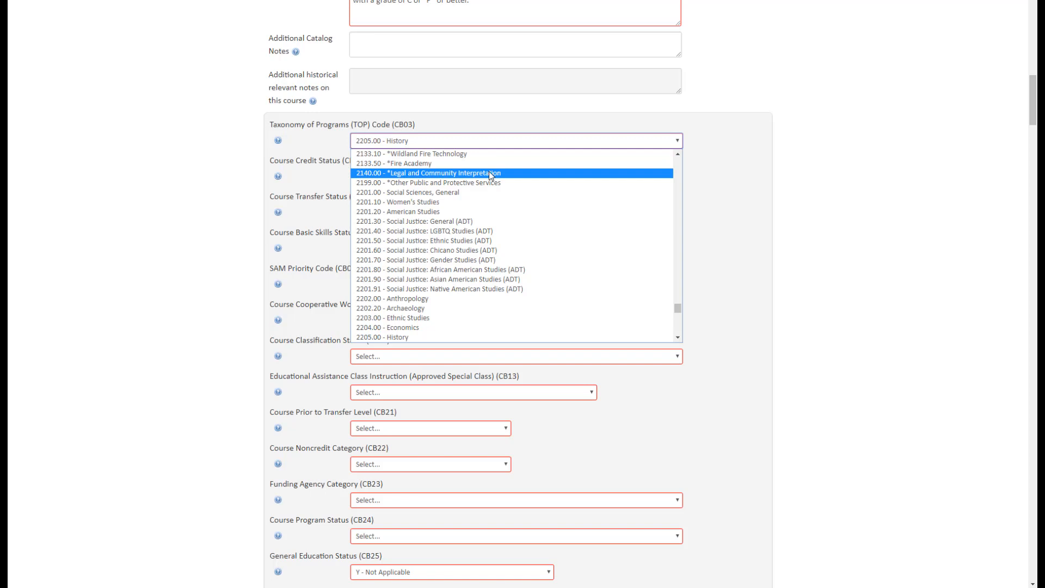
click(459, 337)
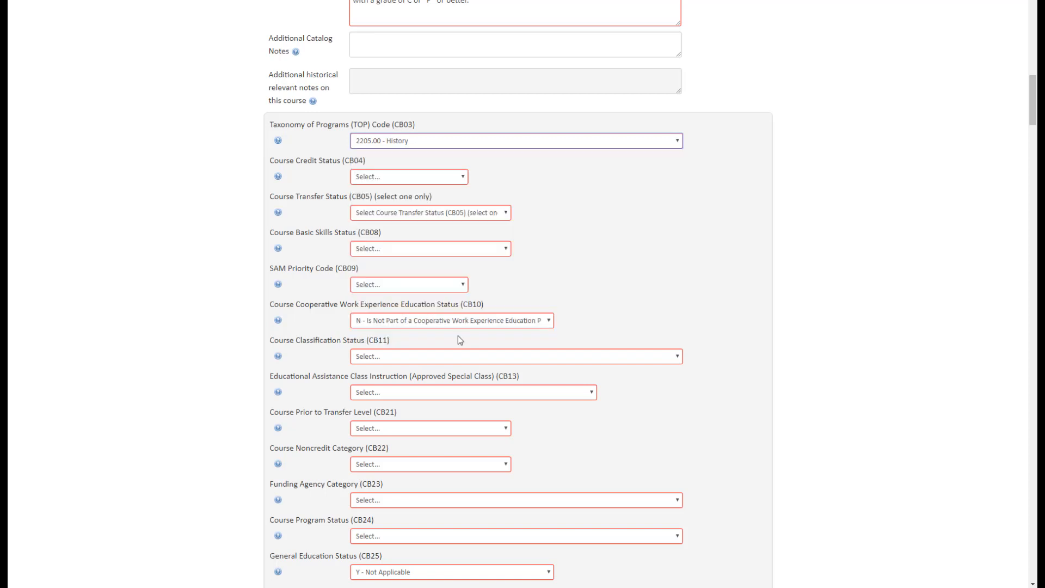
click(494, 181)
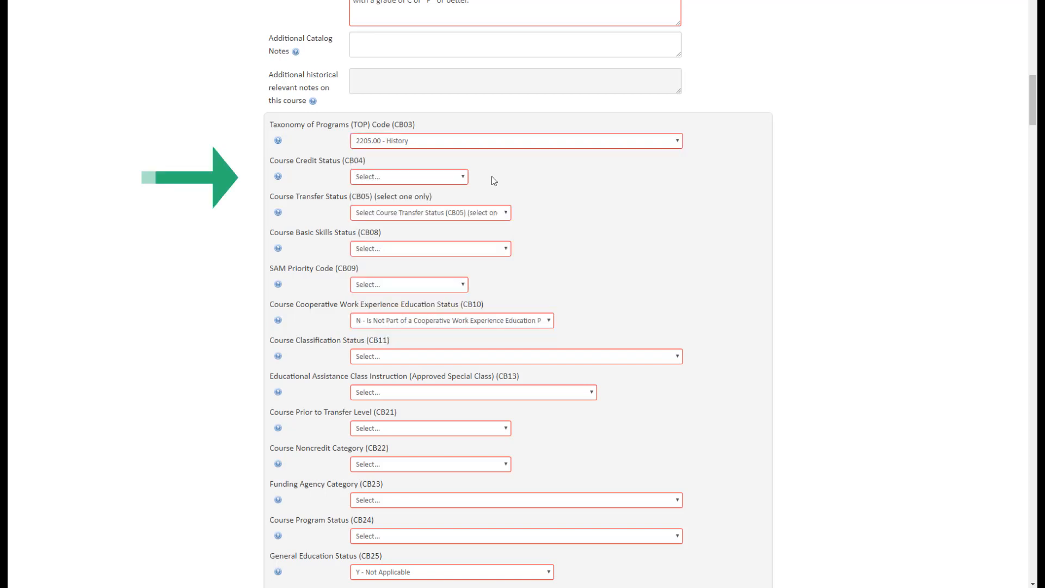
Step: Set Course Credit Status (CB04) to D (Credit - Degree Applicable) and Course Transfer Status (CB05) to B (Transferable to CSU only)
click(462, 175)
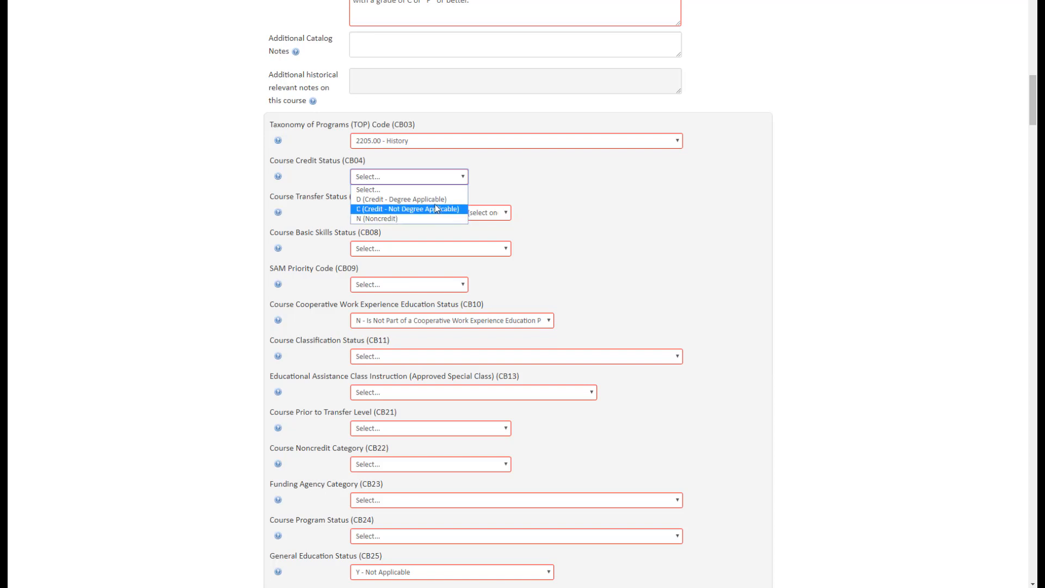
click(435, 203)
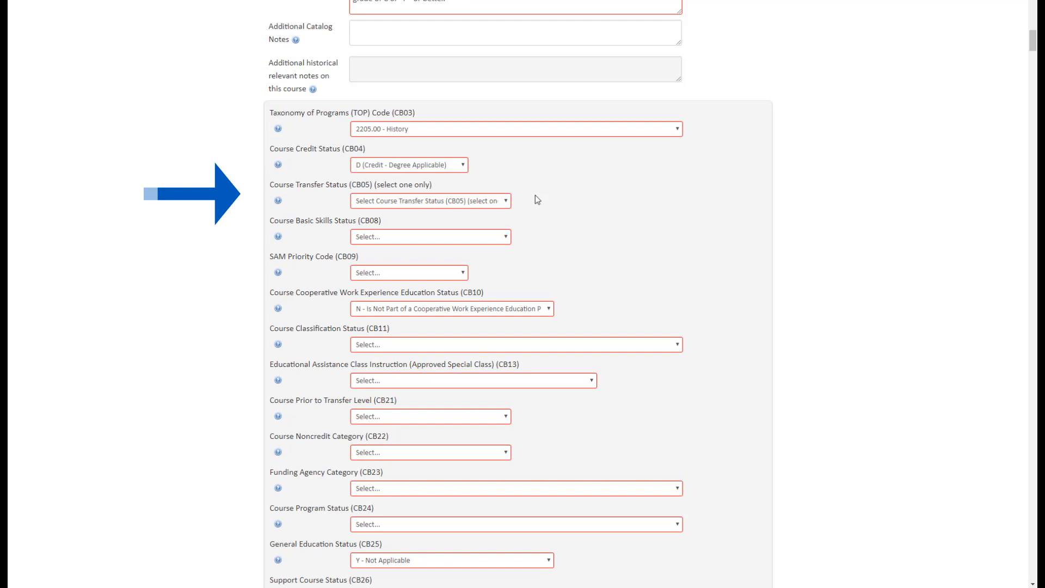
click(505, 202)
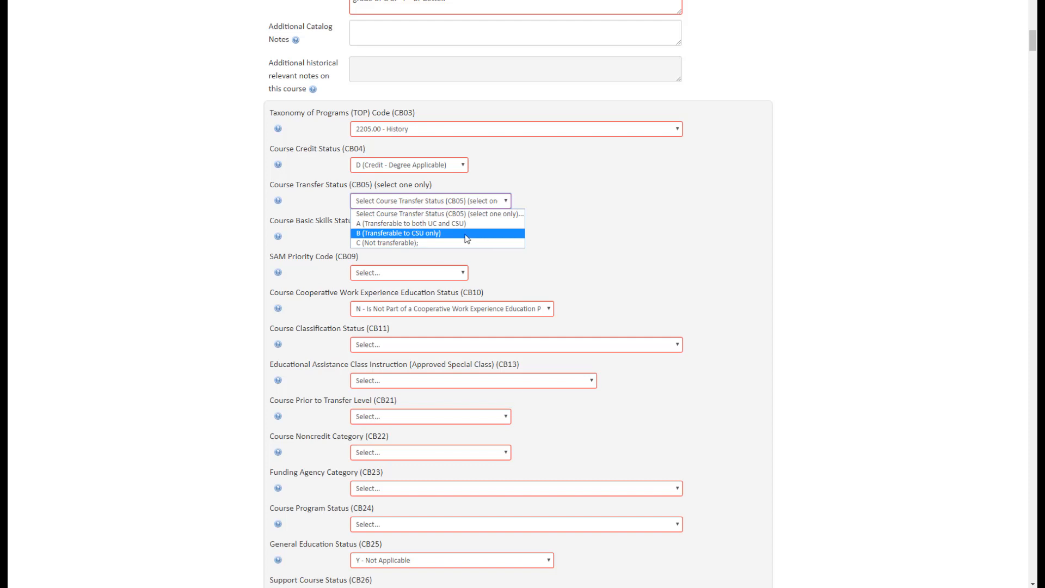
click(467, 238)
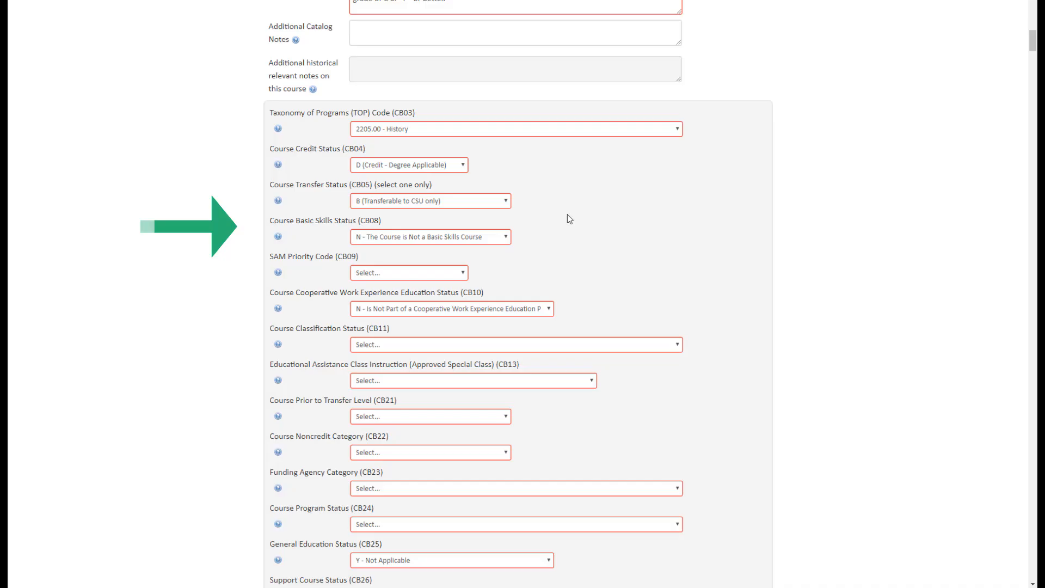
Step: Set Course Basic Skills Status (CB08) to N - The Course is Not a Basic Skills Course
click(496, 236)
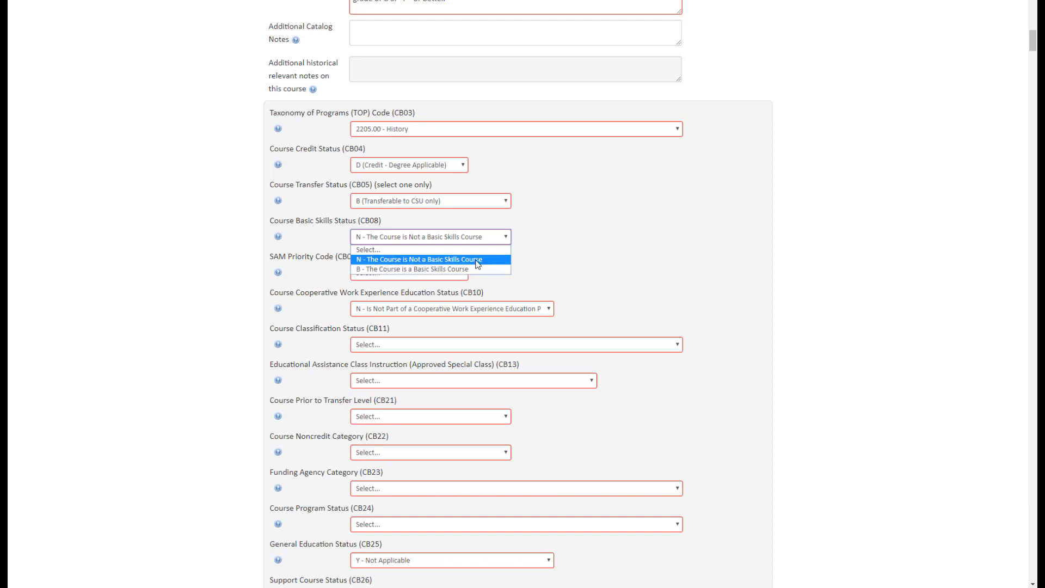
click(479, 261)
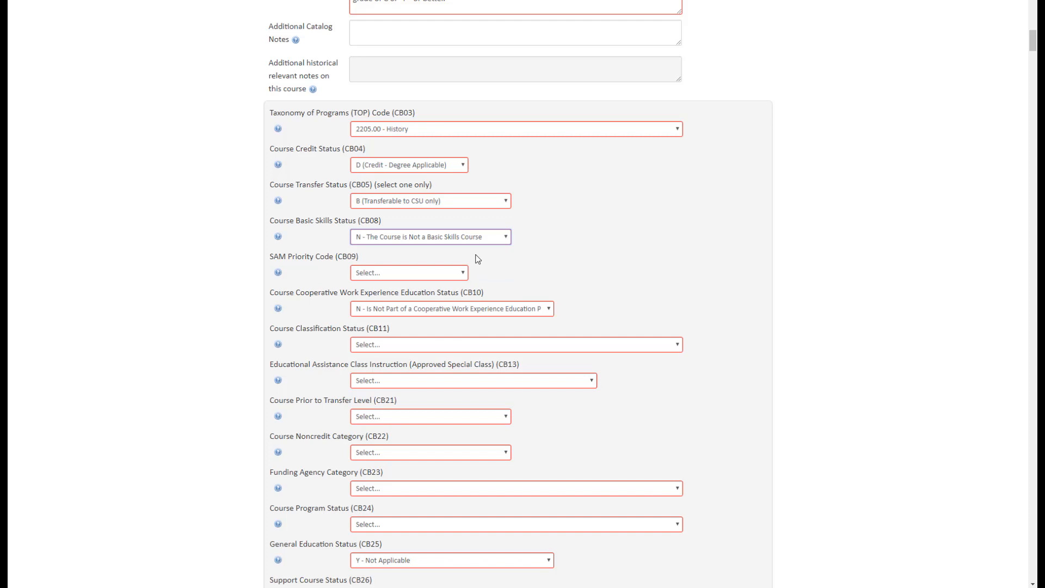
click(528, 243)
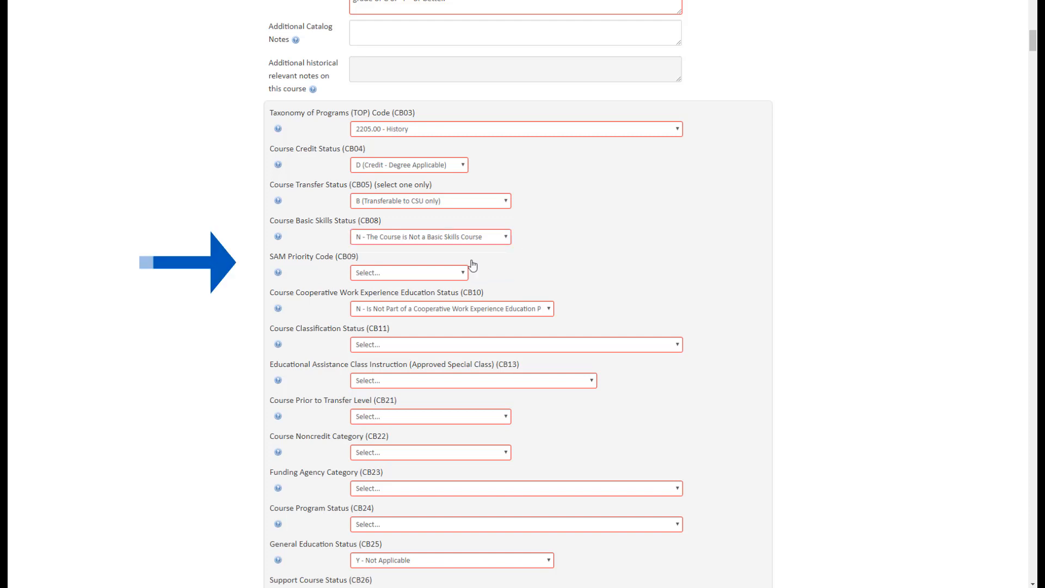
Step: Set SAM Priority Code (CB09) to E - Non-Occupational and check the choices for Course Cooperative Work Experience Education Status (CB10)
click(455, 279)
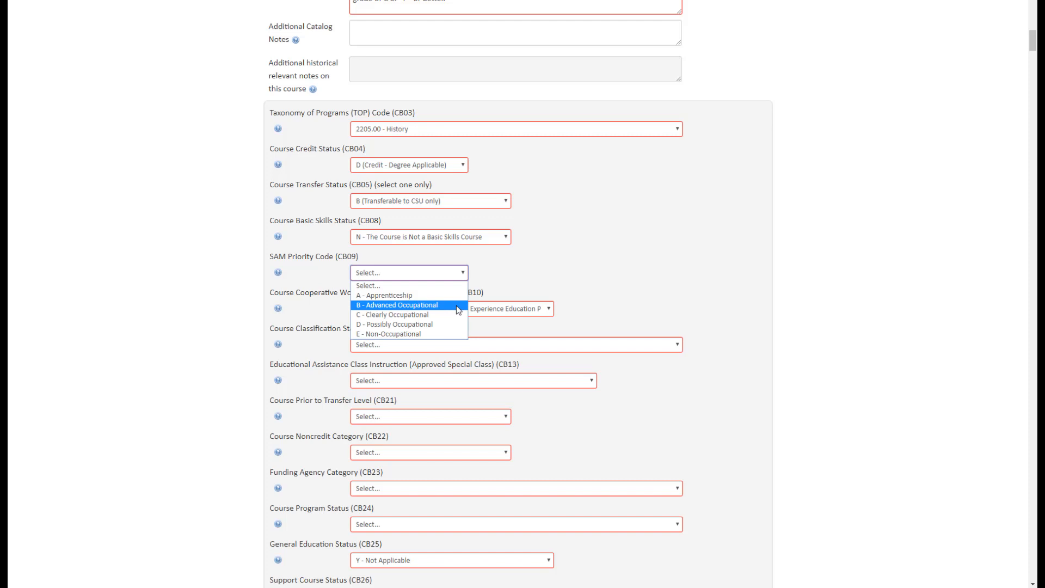
click(450, 332)
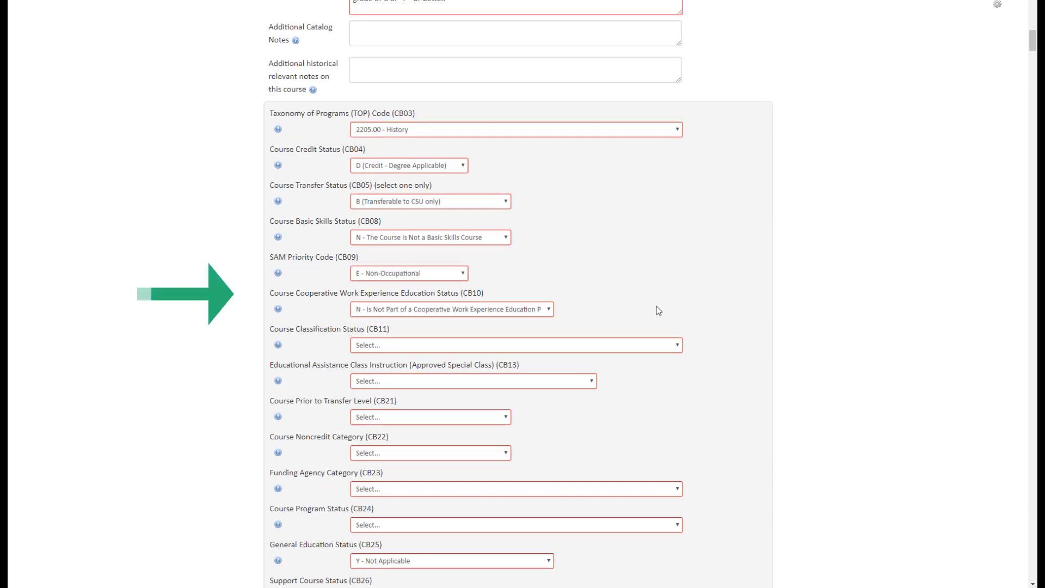
click(548, 310)
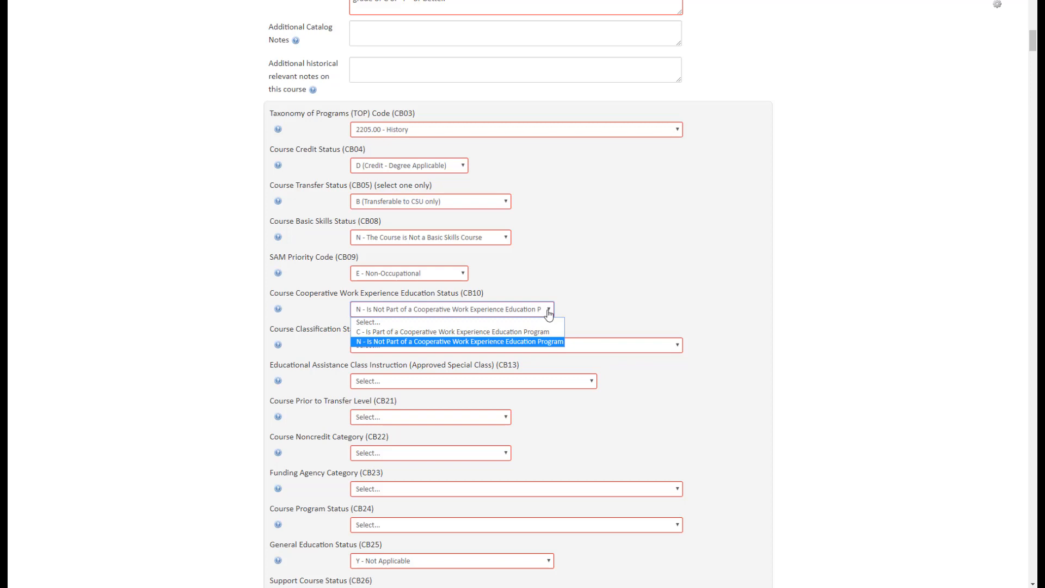
click(576, 302)
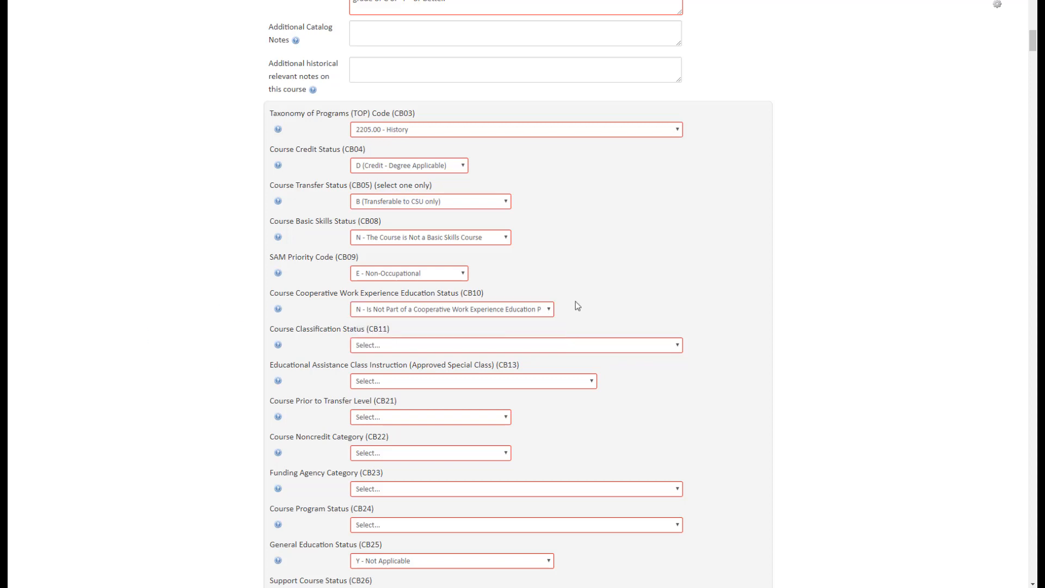
Step: Set Course Classification Status (CB11) to Y - Credit Course and Educational Assistance Class Instruction (CB13) to N - The Course is Not an Approved Special Class
click(533, 343)
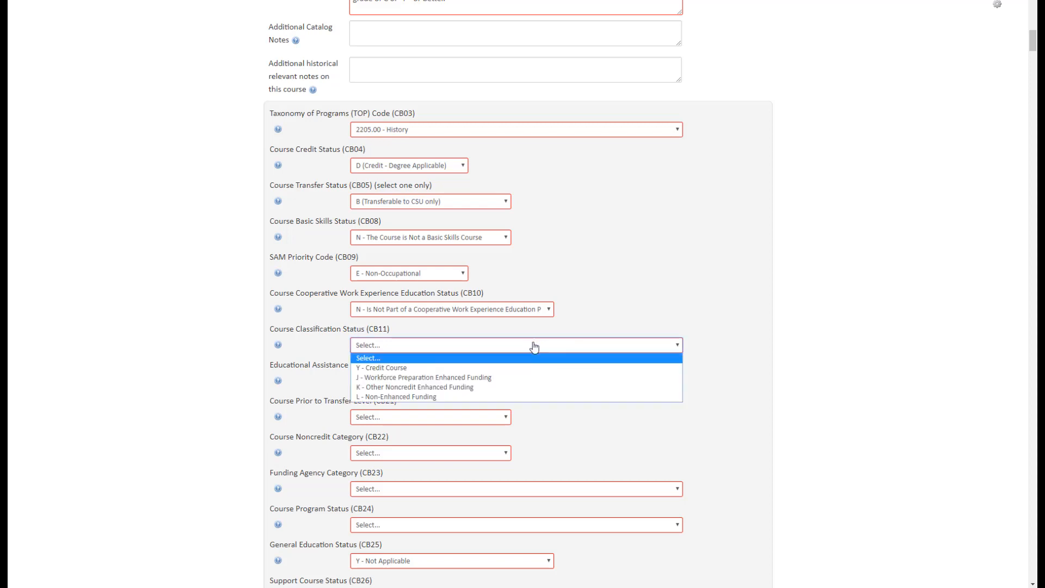
click(506, 370)
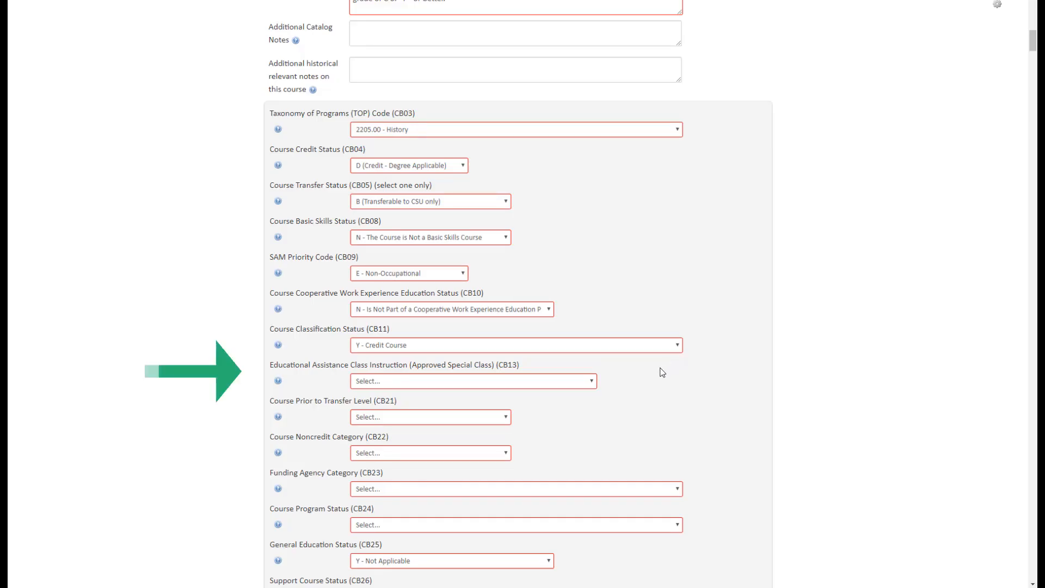
scroll(662, 372, down, 3)
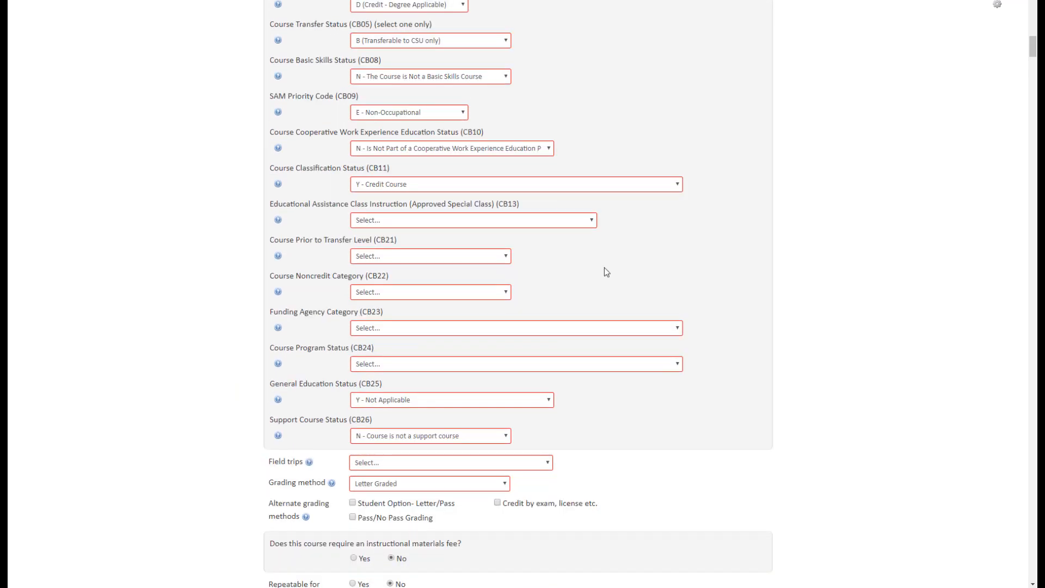
click(558, 224)
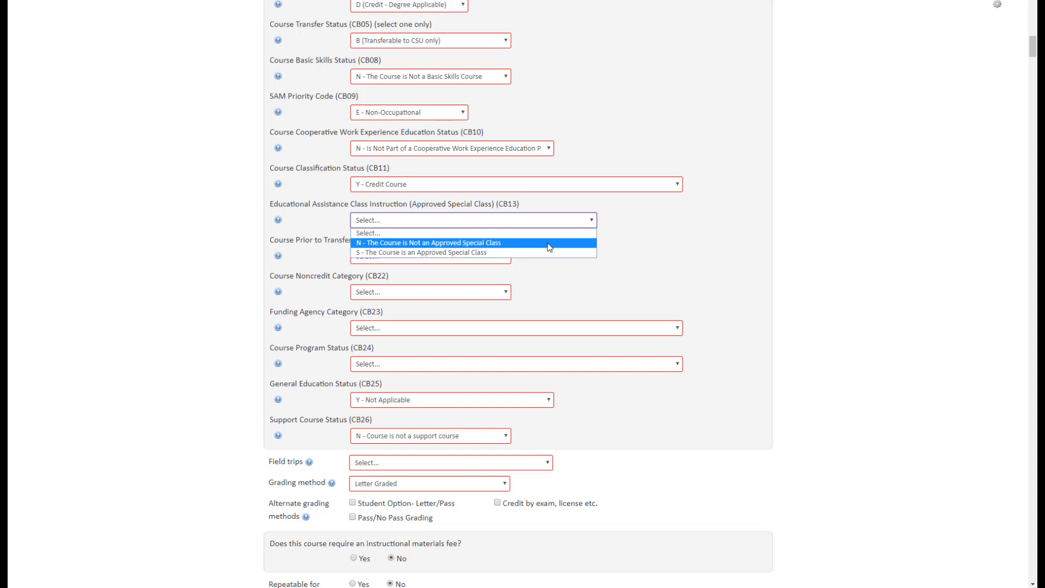
click(549, 247)
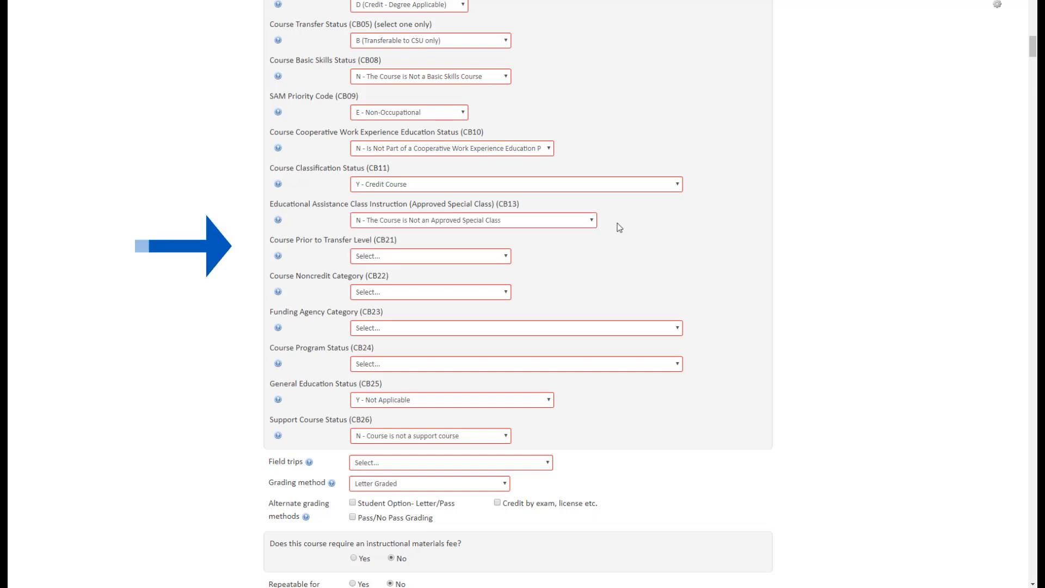
Step: Set Course Prior to Transfer Level (CB21) to Y - Not Applicable and Course Noncredit Category (CB22) to Y - Credit Course
click(504, 256)
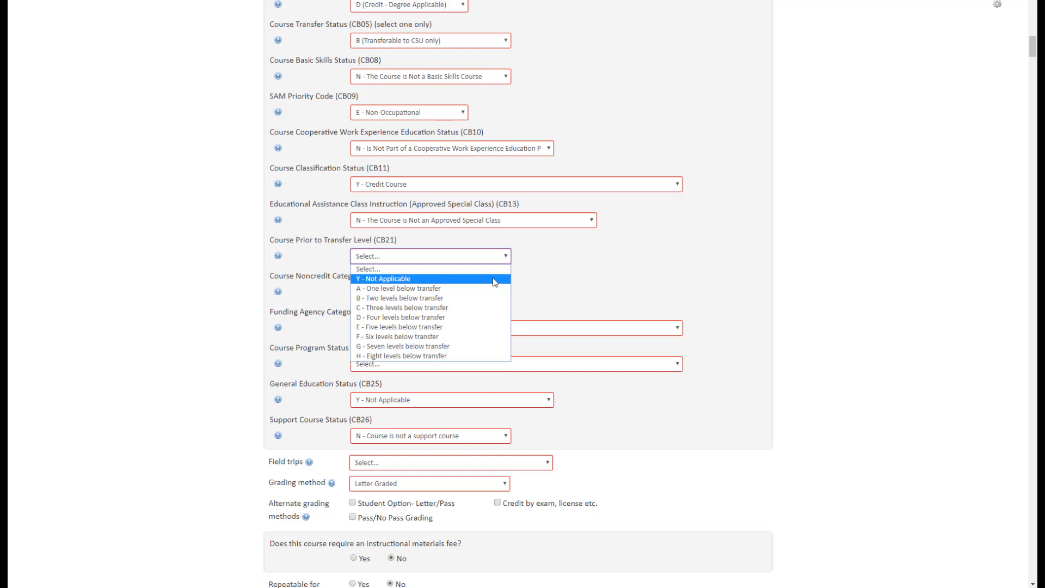
click(495, 279)
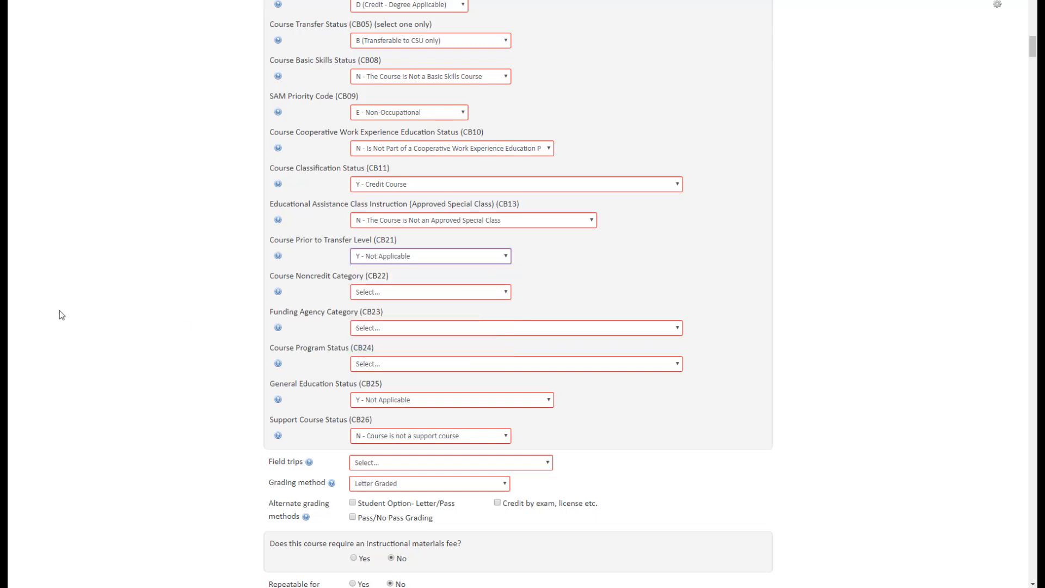
click(500, 293)
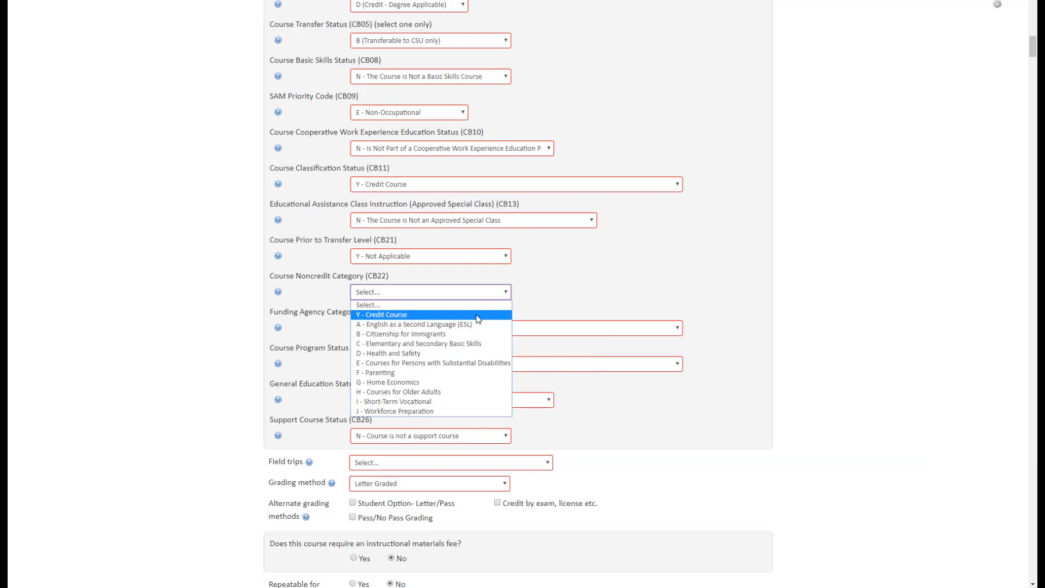
click(478, 319)
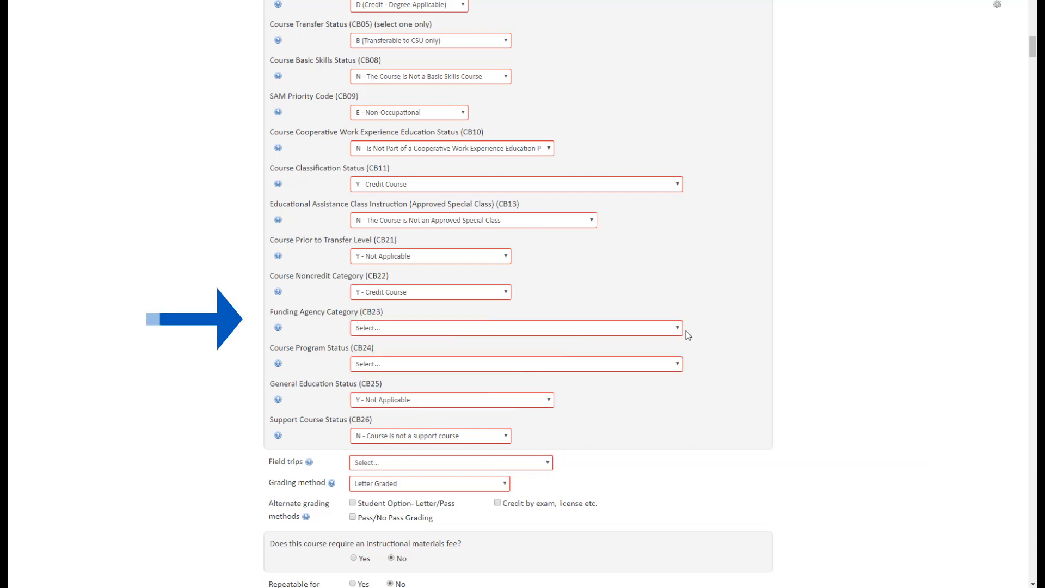
Step: Set Funding Agency Category (CB23) to Y - Not Applicable (Funding Not Used) and Course Program Status (CB24) to 1 - Program Applicable
click(655, 331)
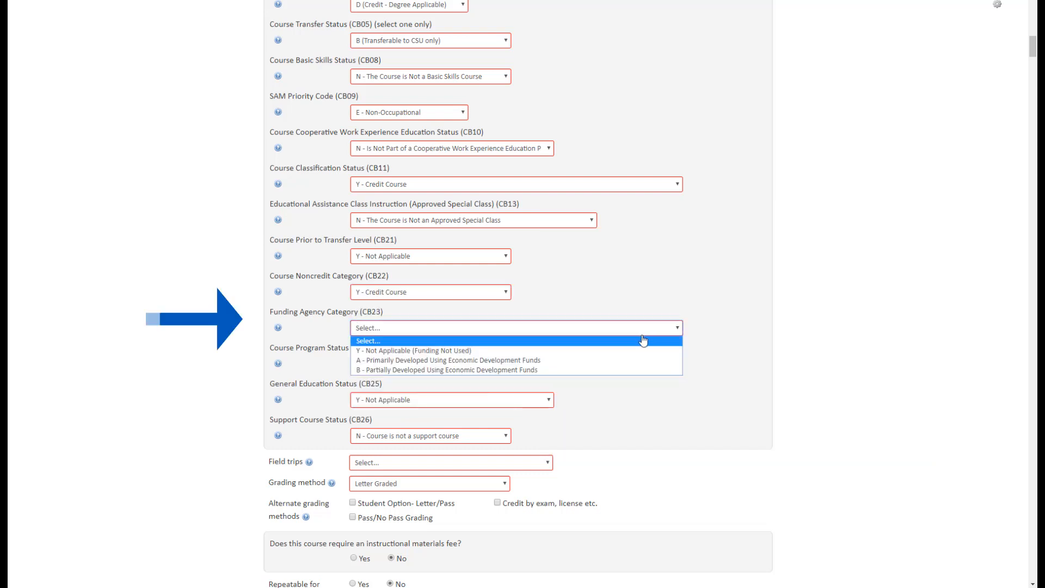
click(603, 351)
scroll(722, 278, down, 2)
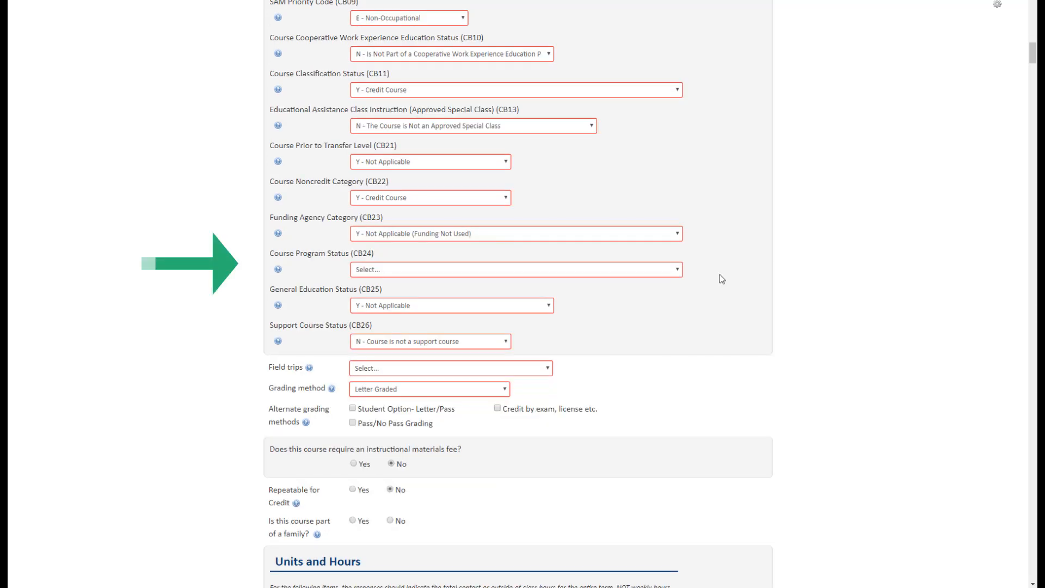
click(651, 271)
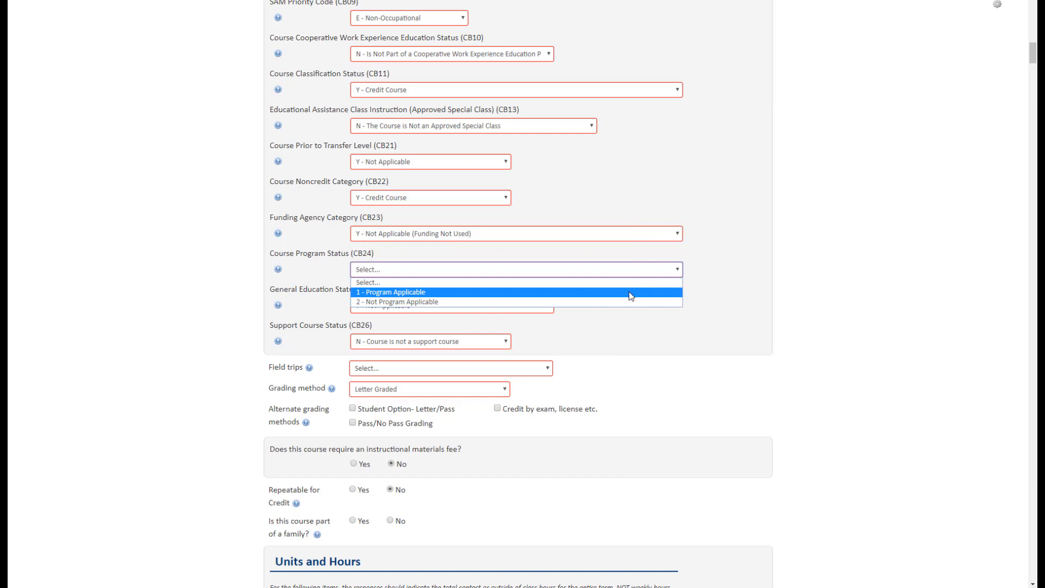
click(630, 296)
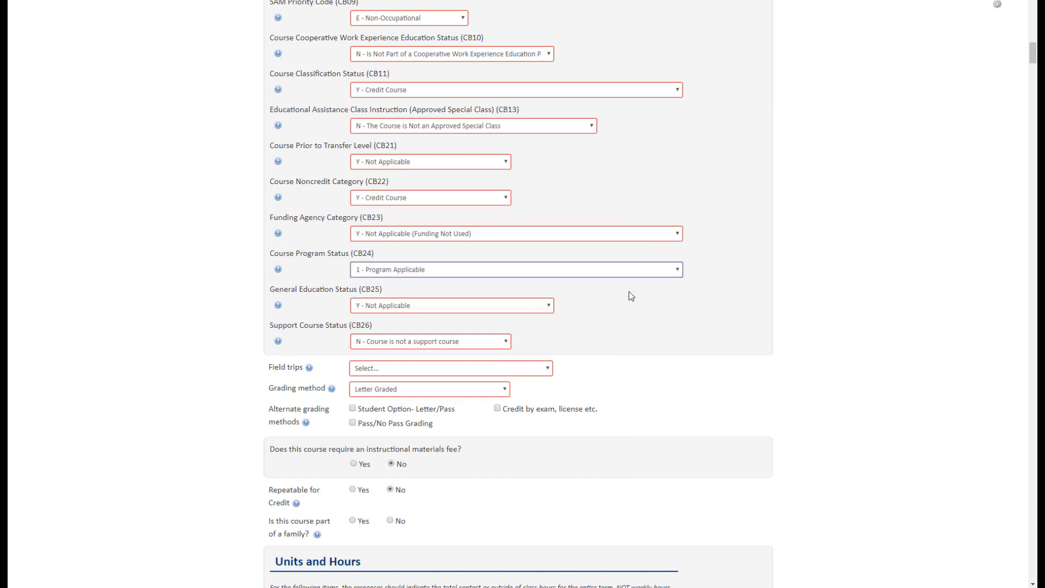
click(201, 486)
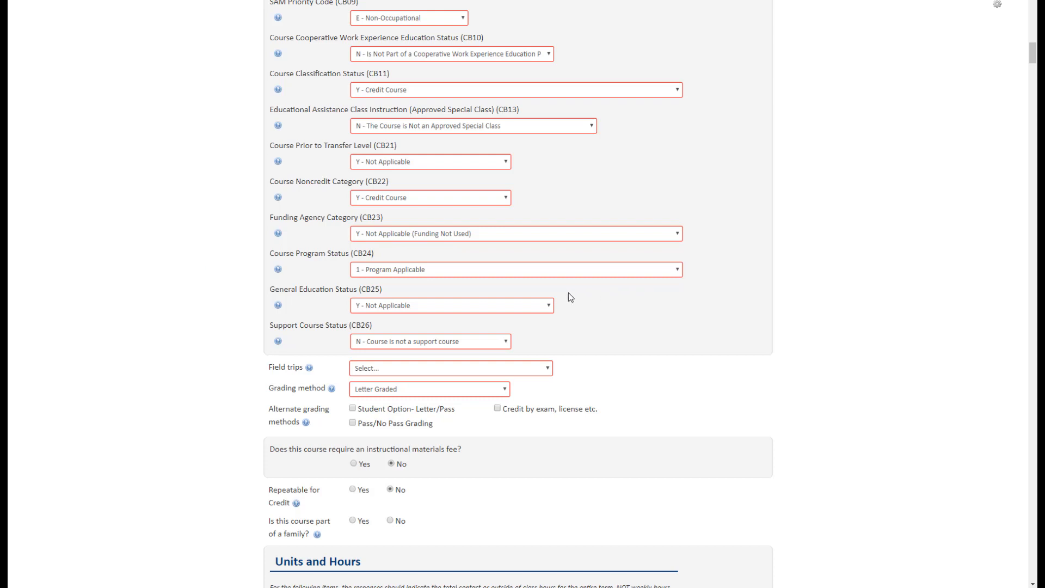
Step: Select Y - Not Applicable for General Education Status (CB25) and N - Course is not a support course for Support Course Status (CB26)
click(551, 308)
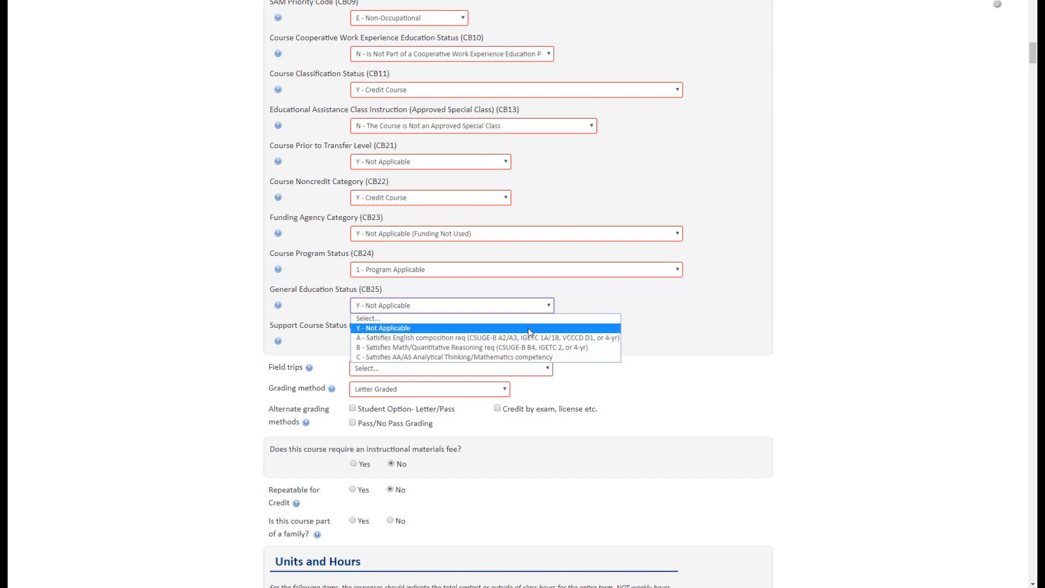
click(529, 328)
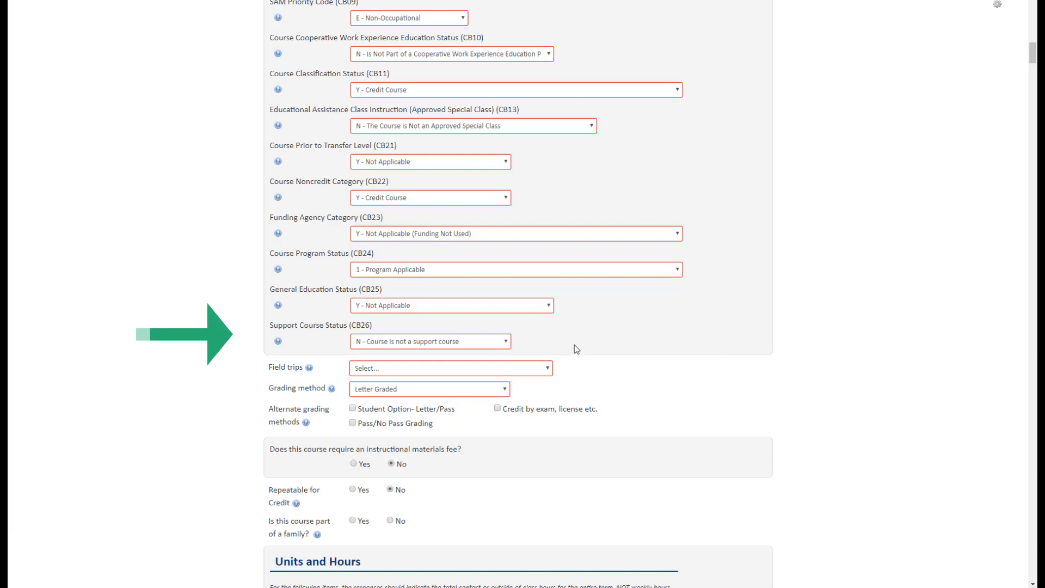
click(502, 338)
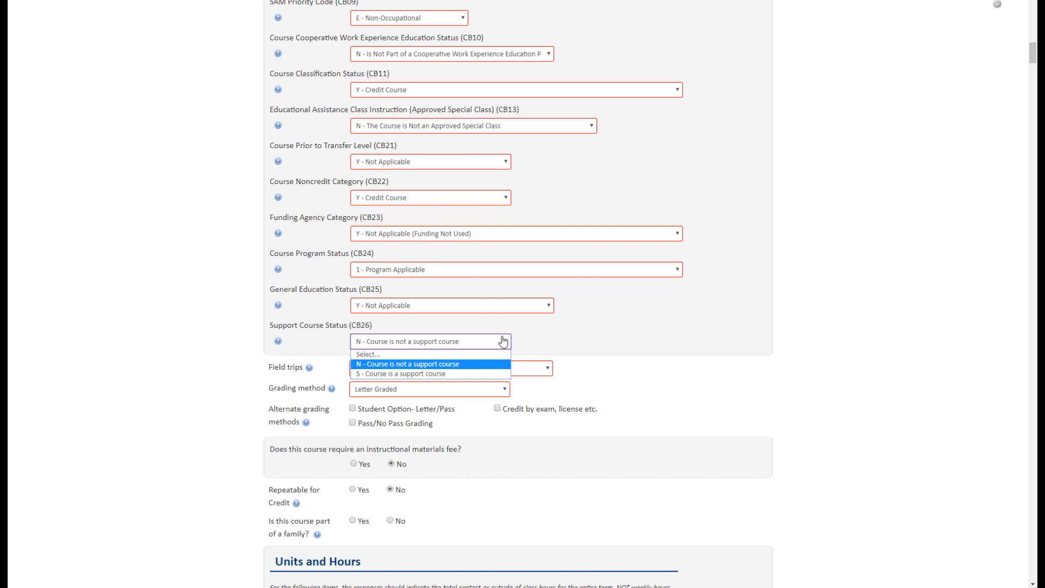
click(479, 365)
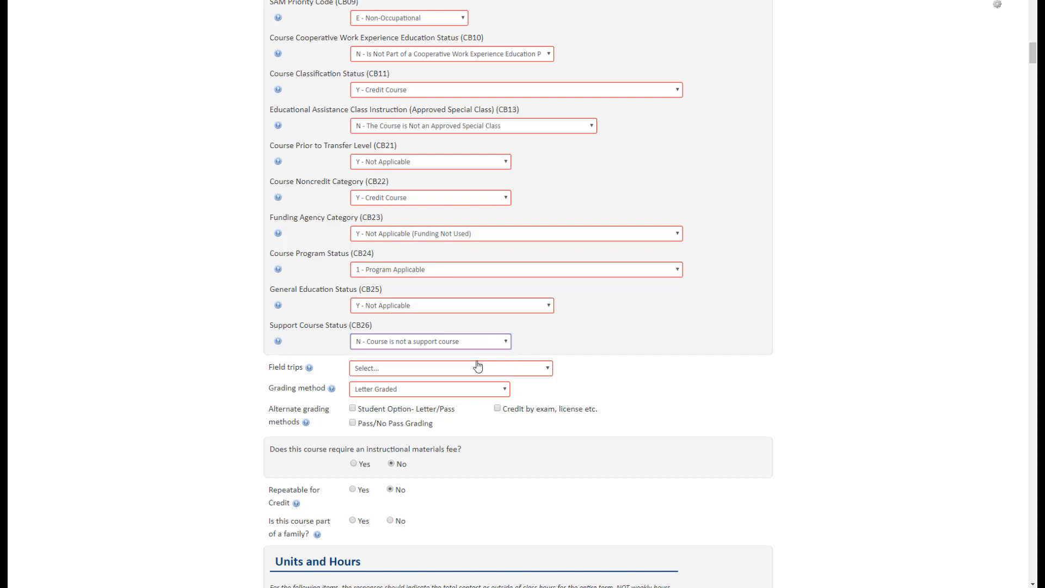